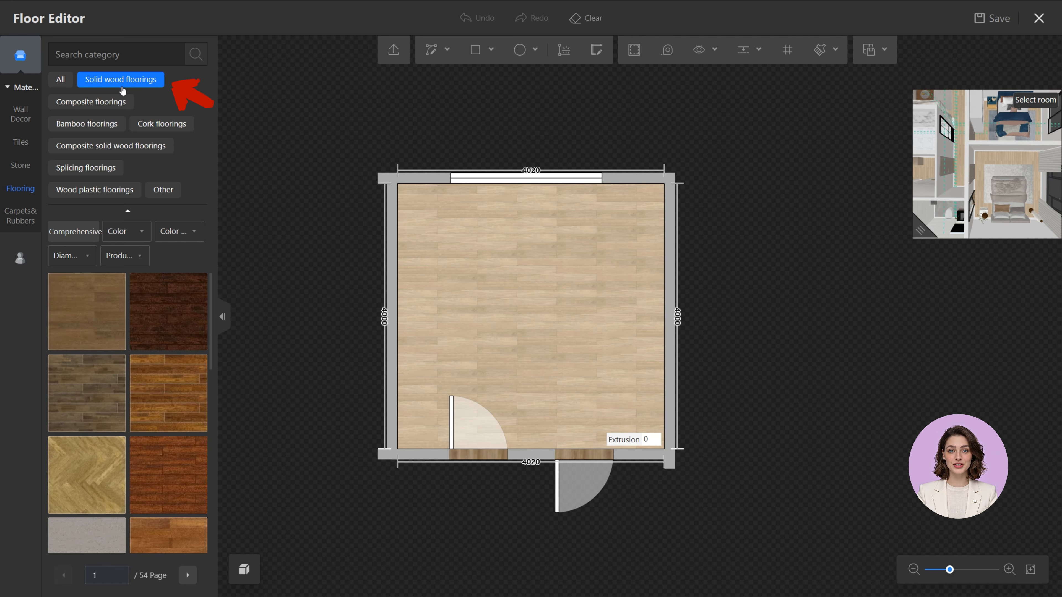
Step: Apply the favorited light brown plank from page 14 of the solid wood floorings to the bedroom floor
scroll(121, 347, "down", 20)
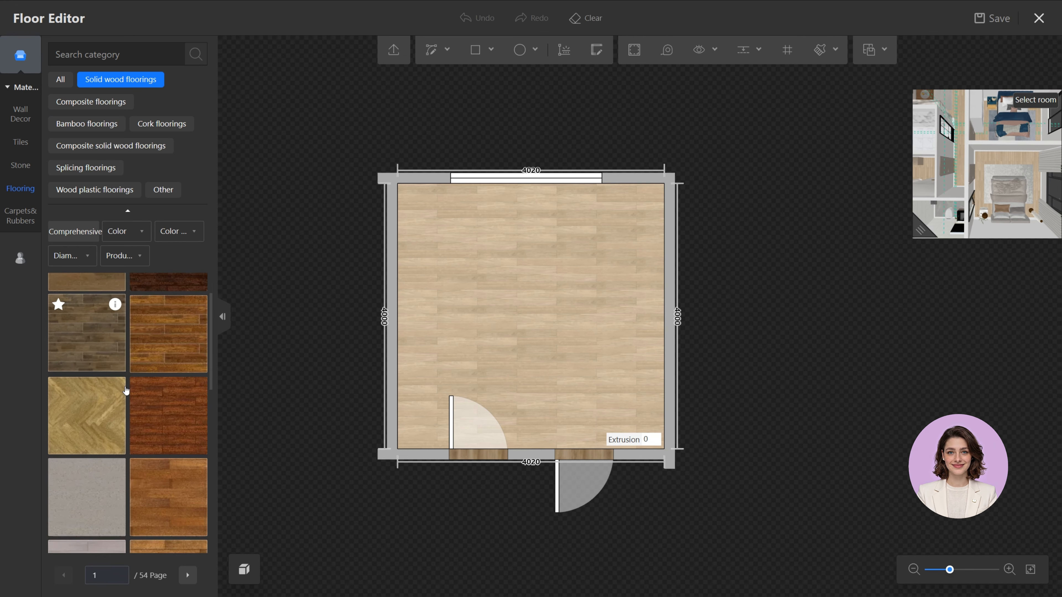
scroll(126, 391, "down", 1)
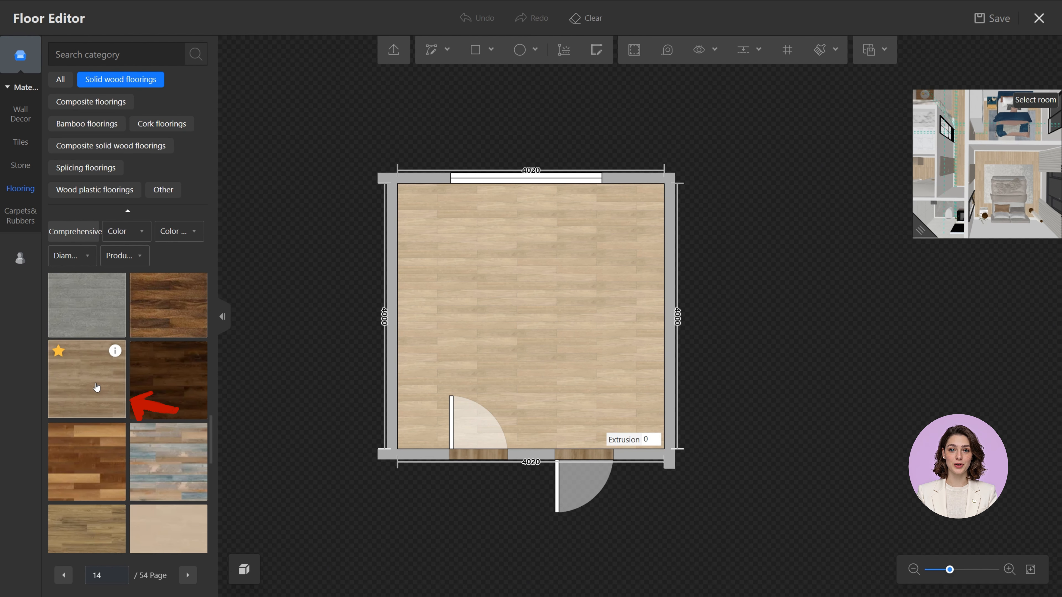
left_click_drag(96, 387, 500, 298)
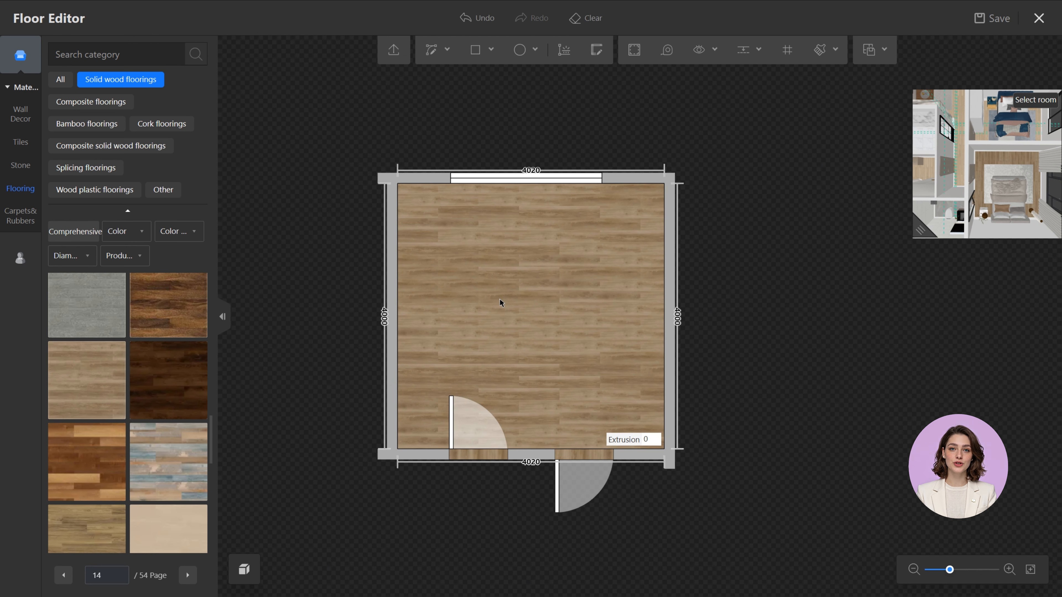
Step: Set the paving angle of the bedroom's plank floor to 90°
left_click(499, 297)
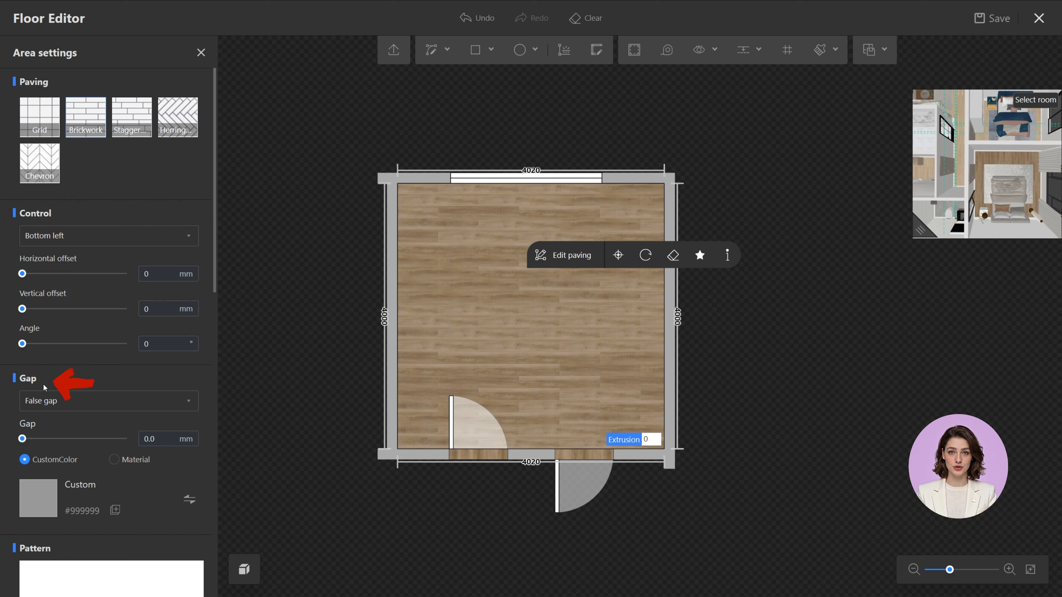
left_click(155, 344)
type("90")
key("Return")
scroll(155, 343, "down", 4)
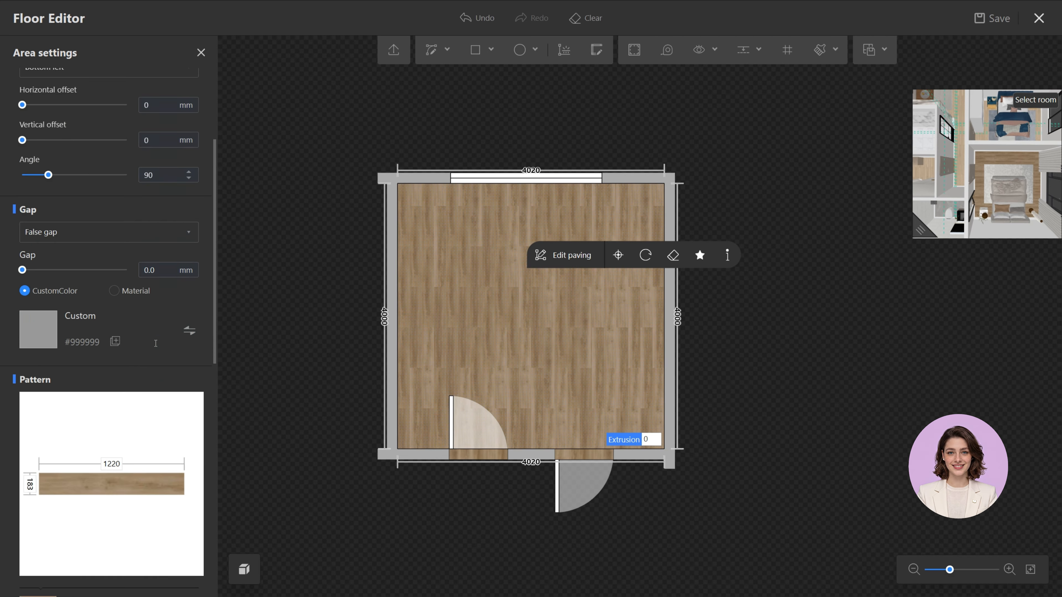
Step: View the replacement materials for the 1220 x 183 plank and exit the floor editor
scroll(155, 343, "down", 3)
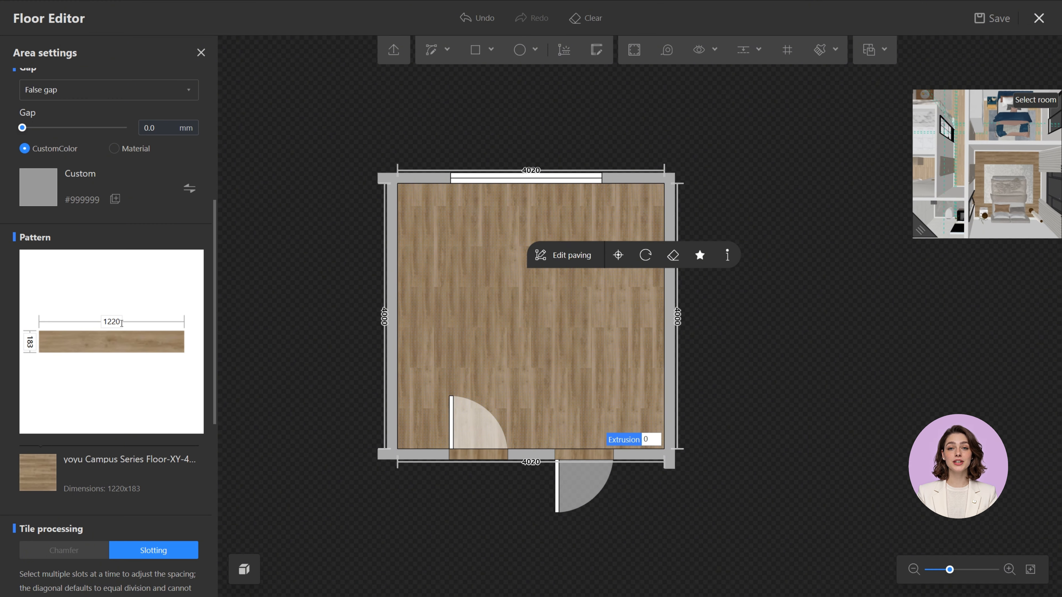
left_click(38, 473)
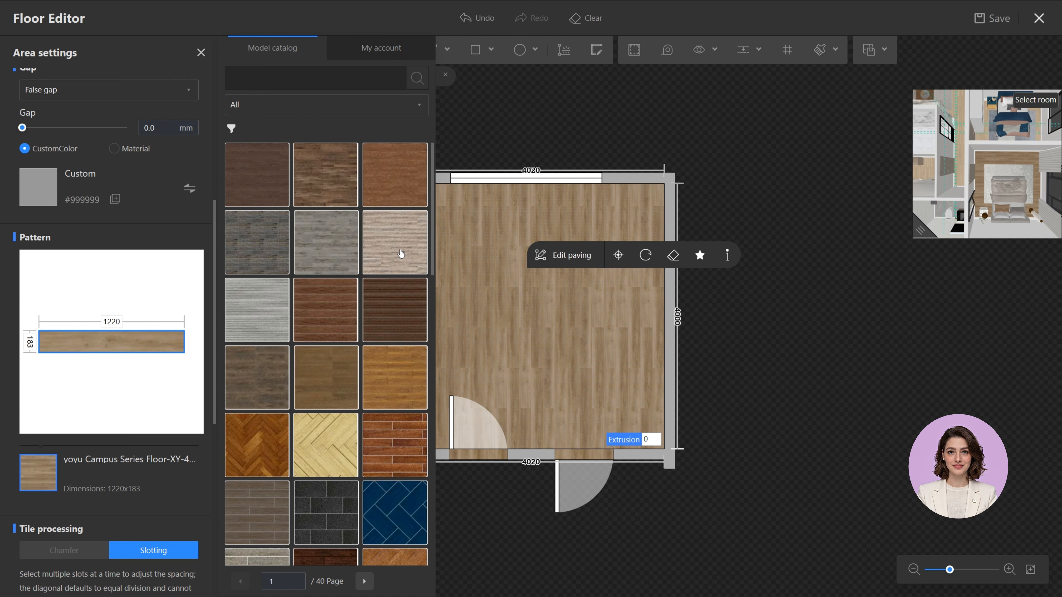
left_click(1039, 19)
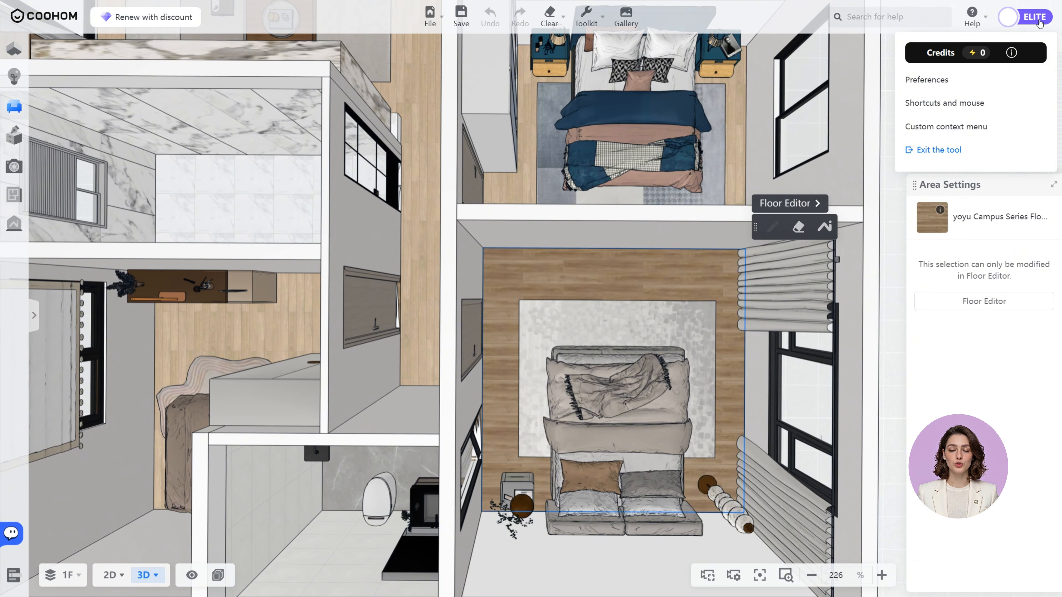
Step: Copy the edited bedroom's plank flooring onto the floors of the other two bedrooms with the material brush
key("m")
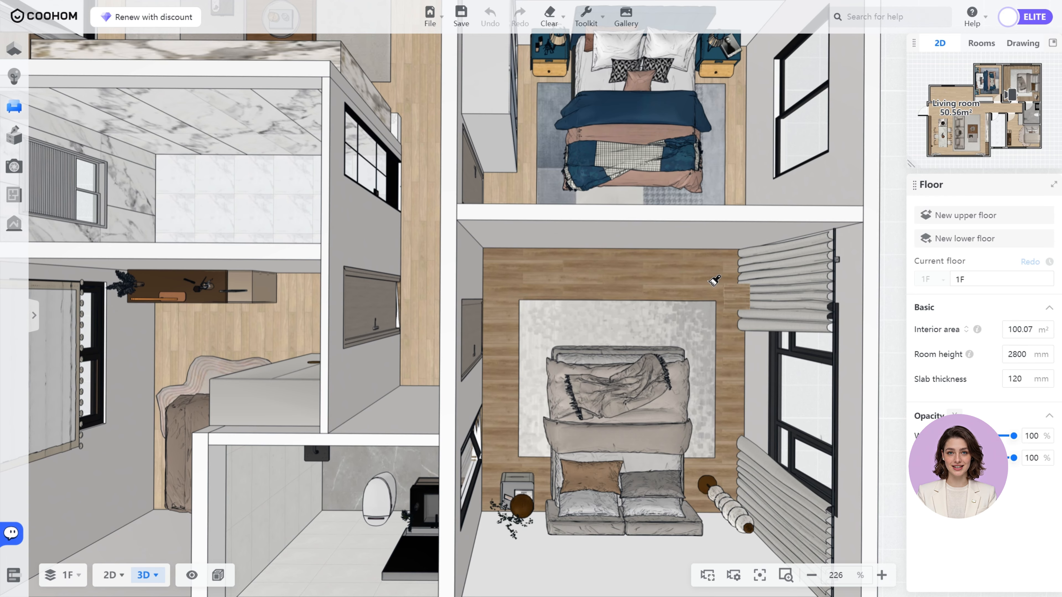
left_click(736, 174)
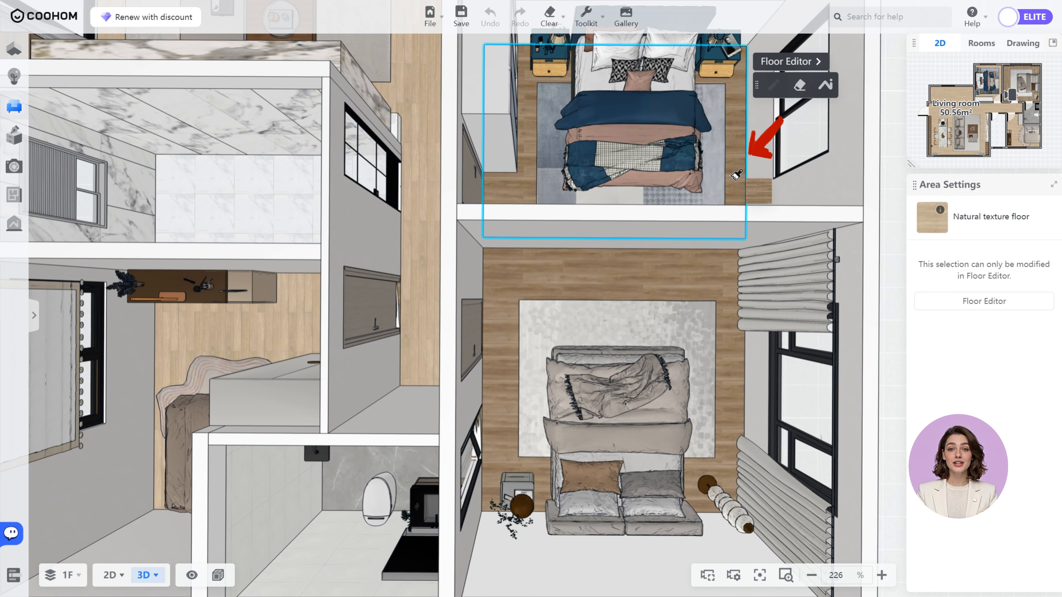
left_click(735, 175)
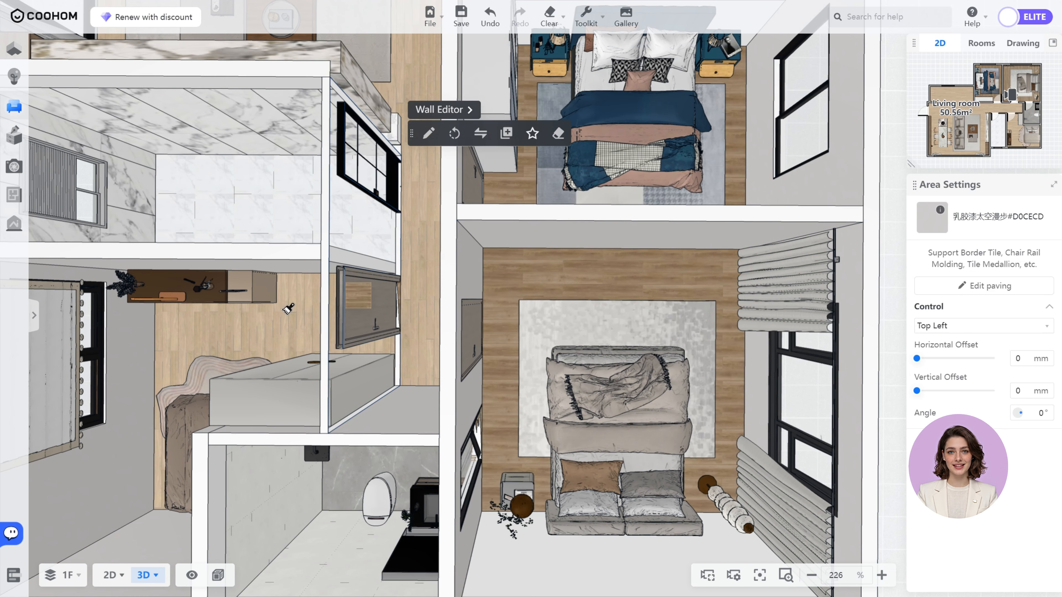
left_click(251, 331)
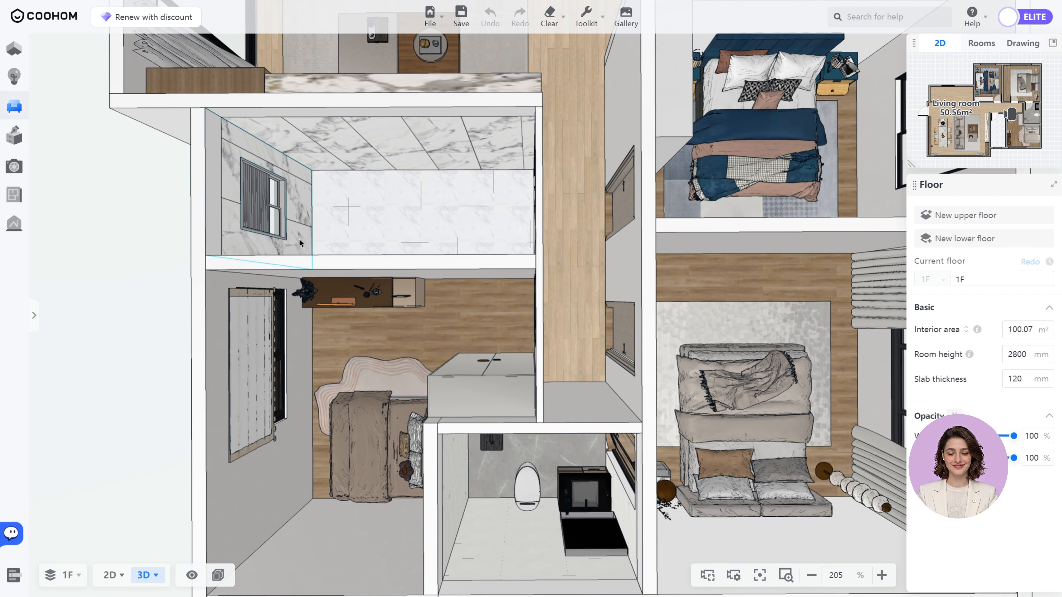
Step: Open the marble-walled room's floor for editing and pave it with the favorited Gray Ceramic Marble Tile from page 2 of the tiles
left_click(369, 227)
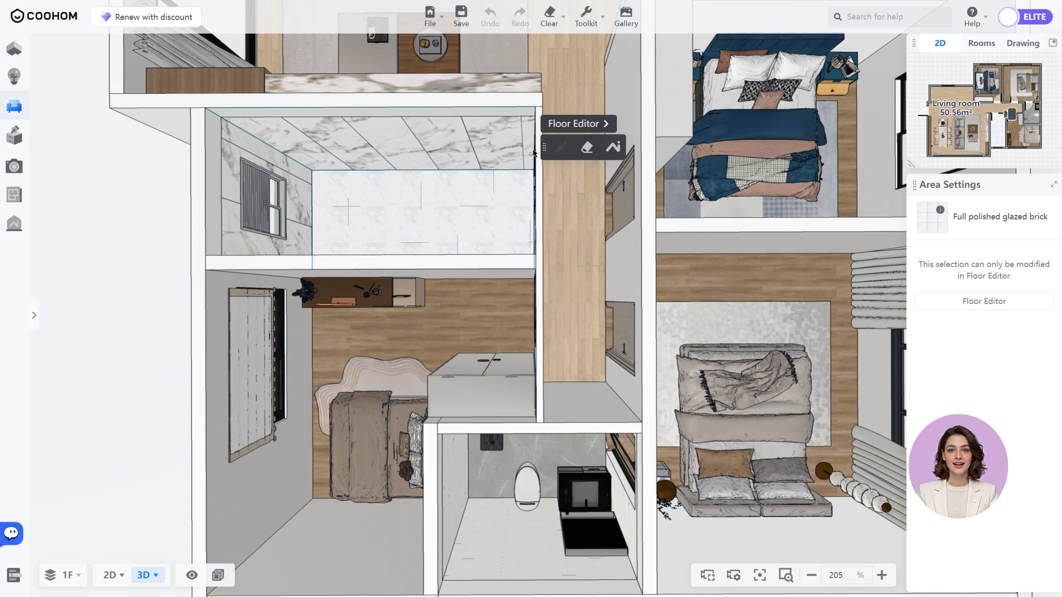
left_click(550, 131)
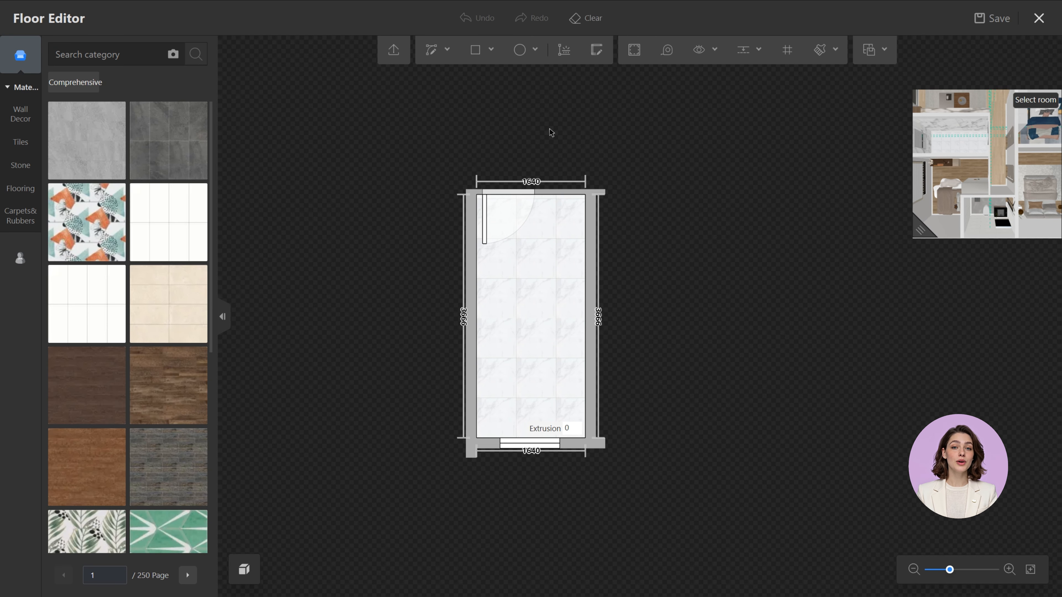
left_click(26, 147)
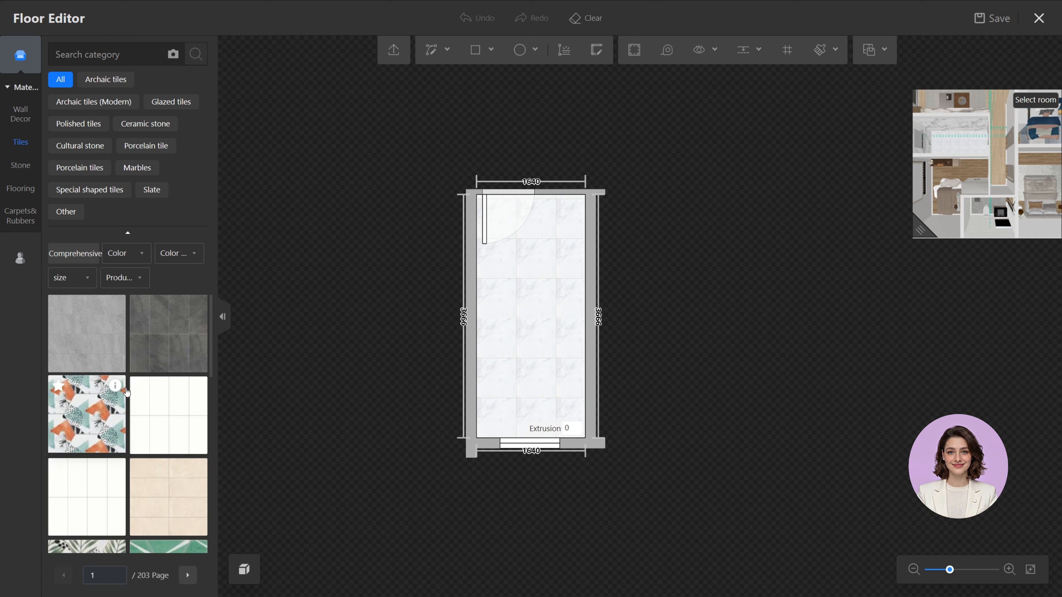
scroll(127, 392, "down", 5)
scroll(126, 392, "down", 5)
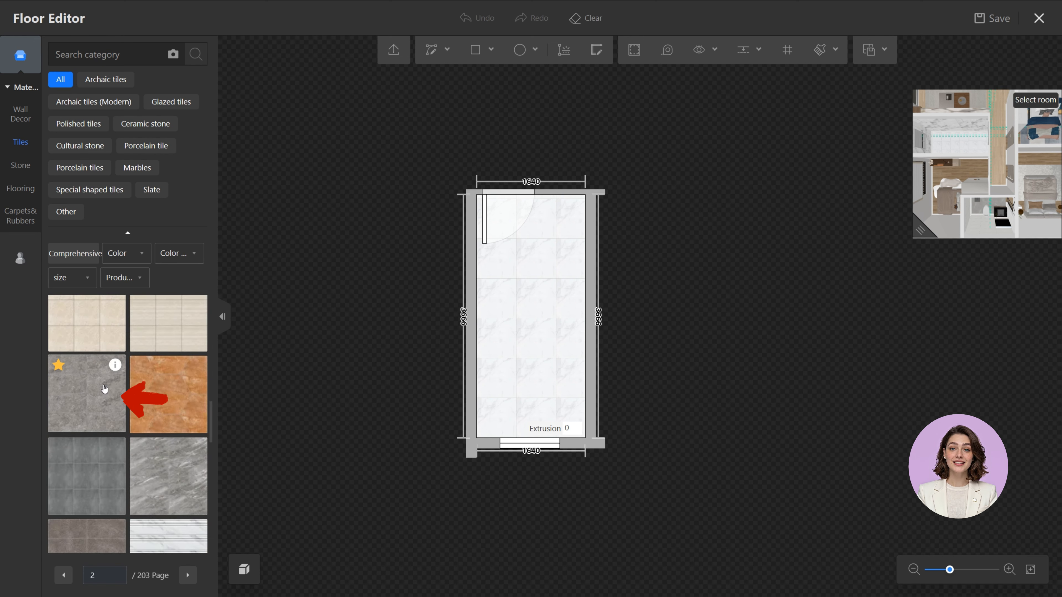
left_click_drag(104, 389, 516, 300)
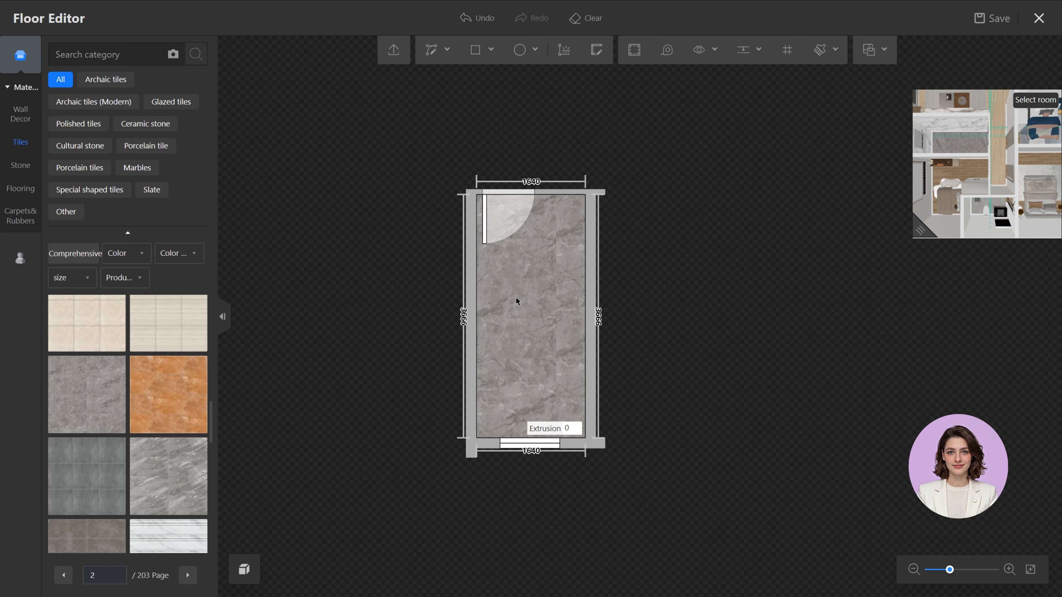
Step: Set the marble tile paving angle to 90° and its starting point to top left
left_click(516, 300)
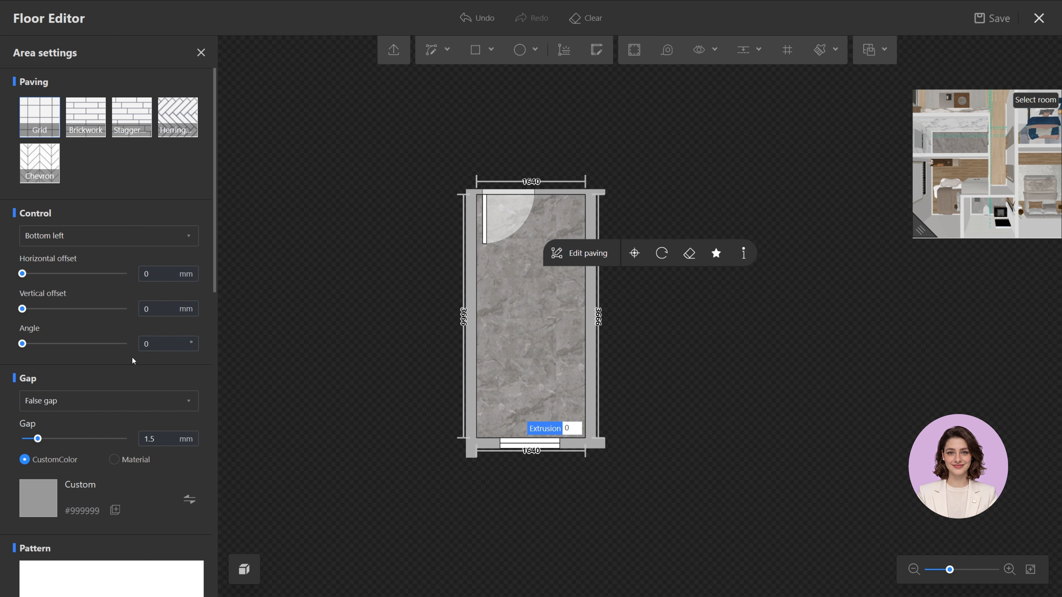
double_click(152, 344)
type("90")
key("Return")
left_click(122, 243)
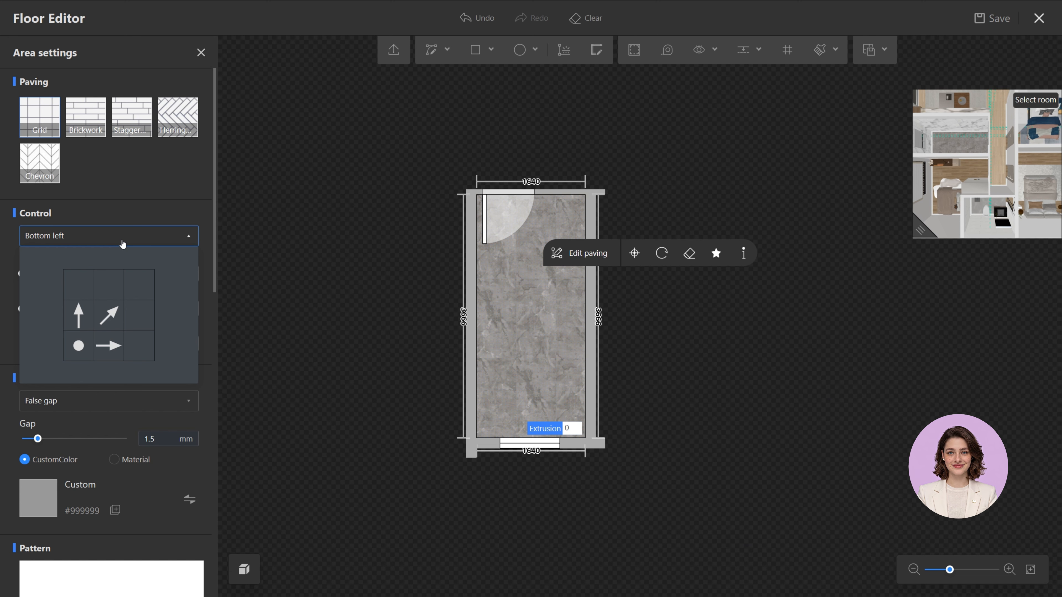
left_click(78, 284)
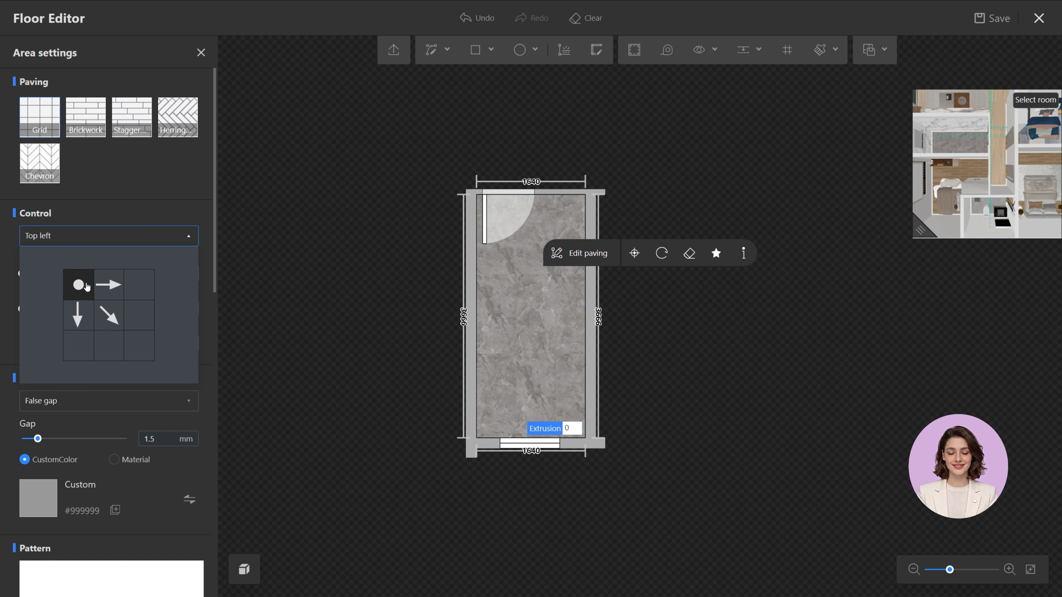
left_click(137, 241)
Step: Check the Gray Ceramic Marble Tile pattern and its replacement materials, and exit the floor editor
scroll(138, 240, "down", 9)
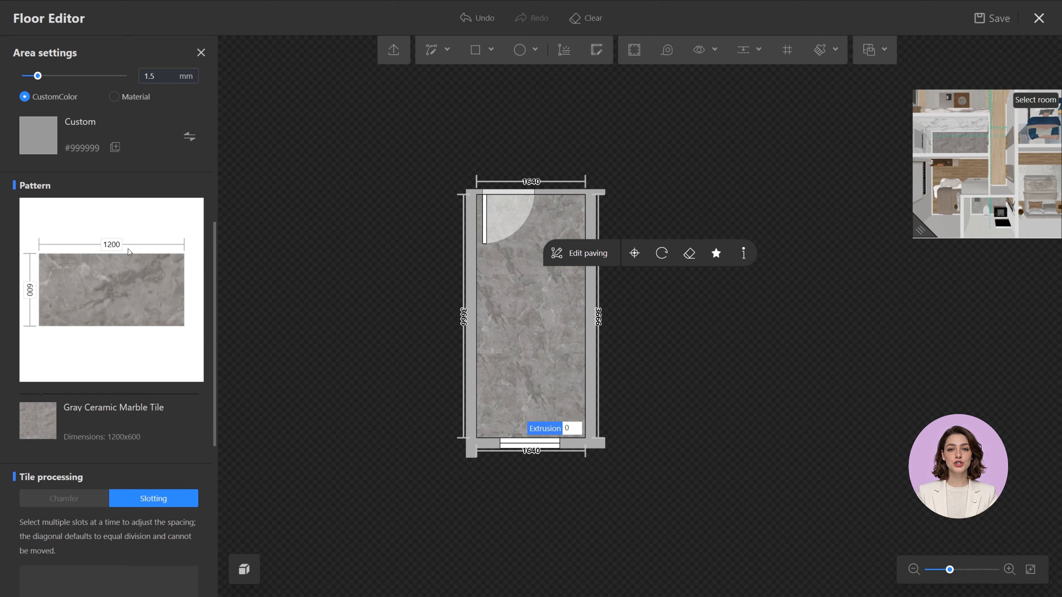
key("ctrl+s")
left_click(128, 254)
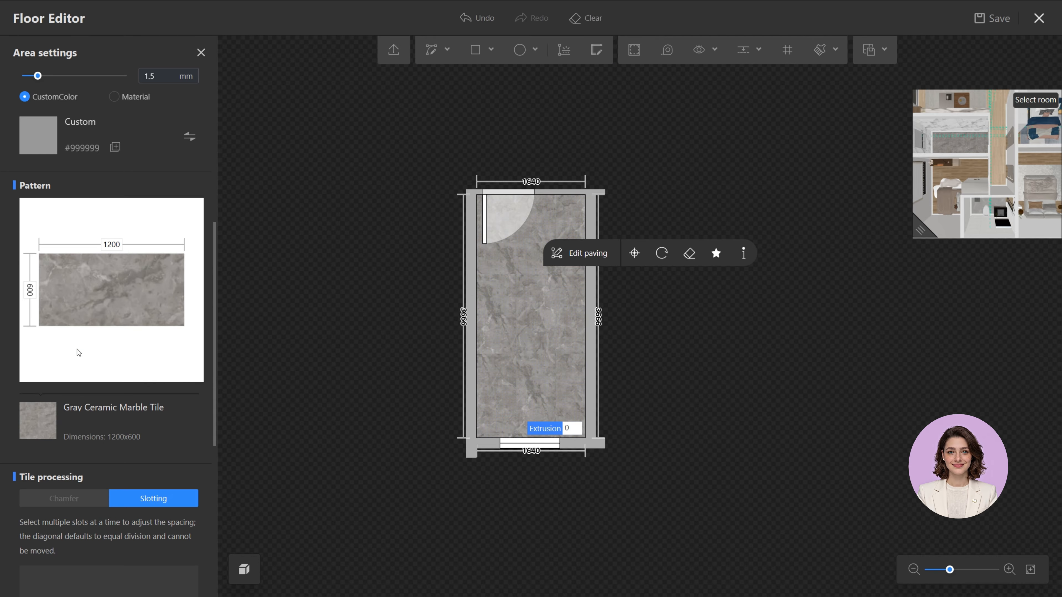
left_click(38, 421)
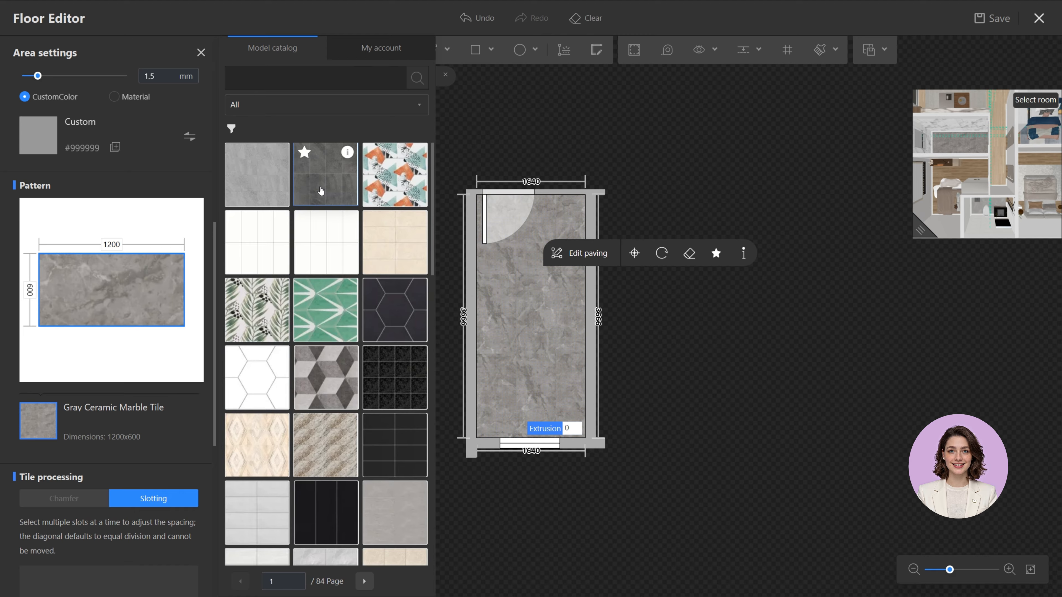
left_click(1040, 17)
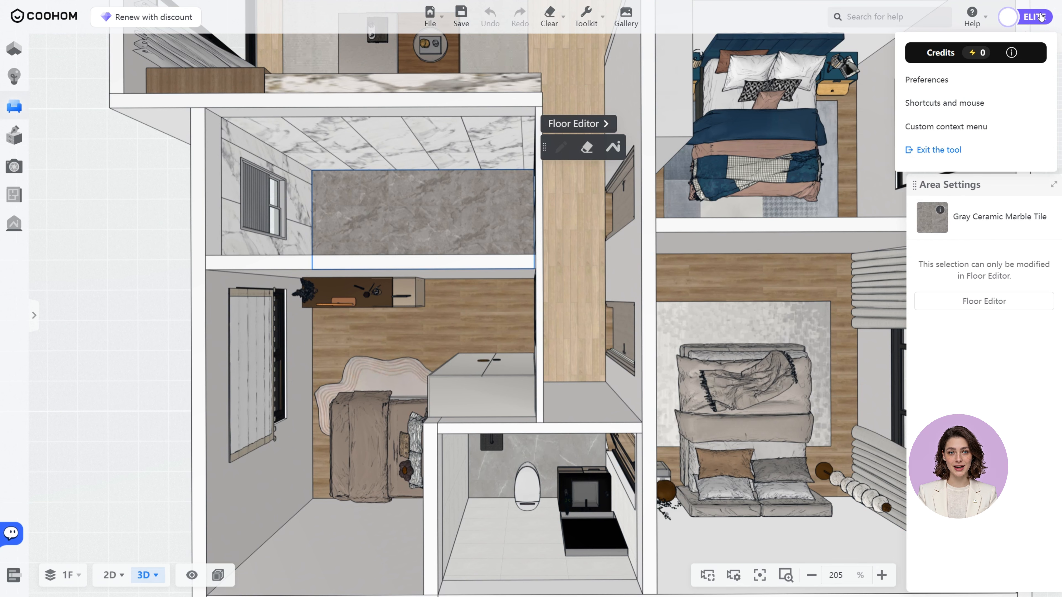
Step: Copy the Gray Ceramic Marble Tile onto the floor of the bathroom with the toilet using the material brush
key("m")
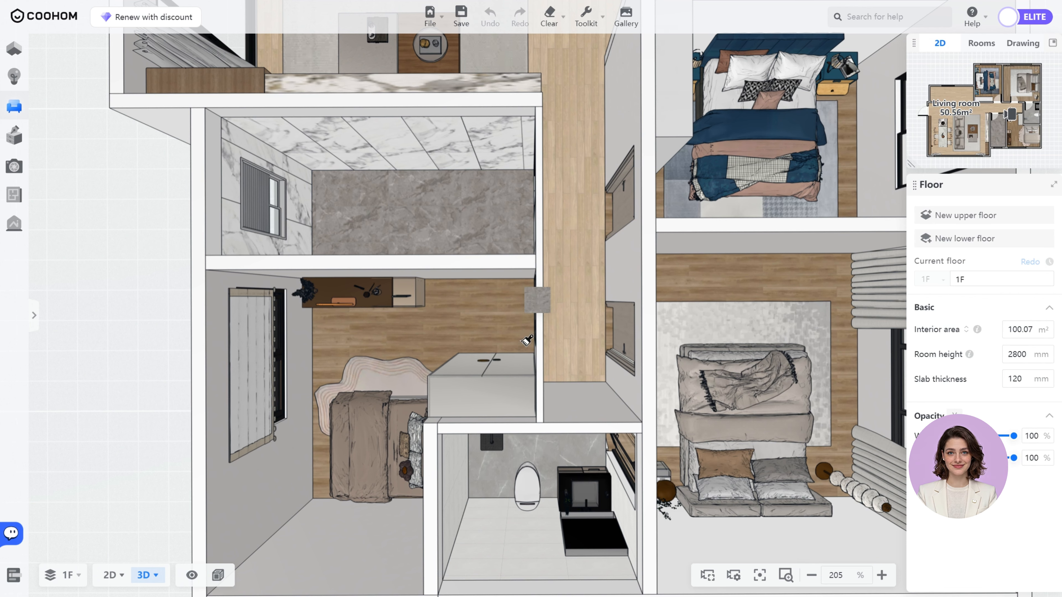
left_click(531, 452)
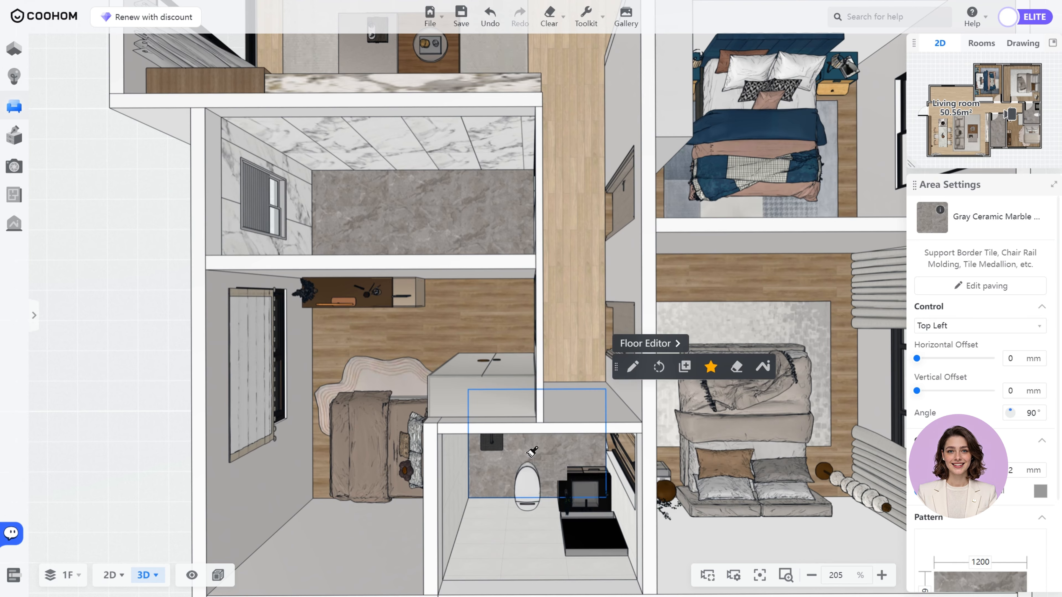
key("Escape")
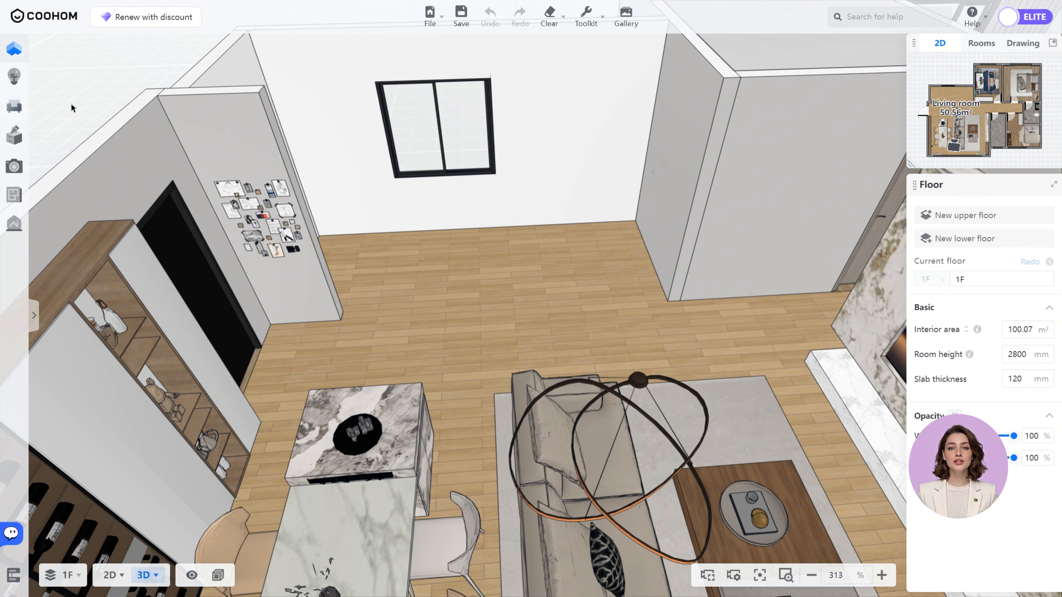
Step: Open the living room floor for editing and draw a rectangular area about 4740 x 1780 mm over the windowed alcove
left_click(409, 329)
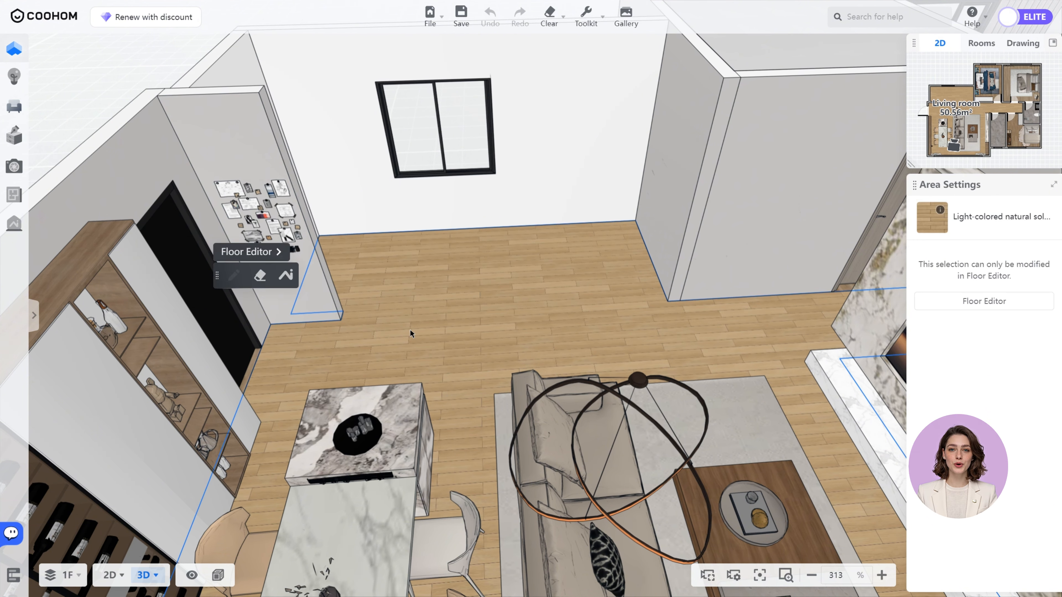
left_click(268, 253)
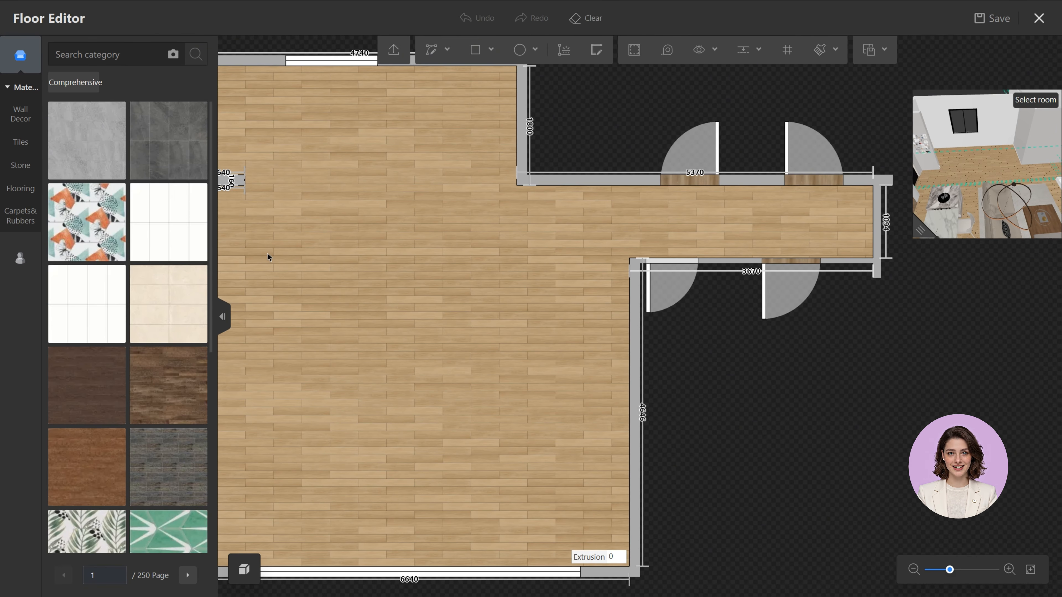
left_click(480, 53)
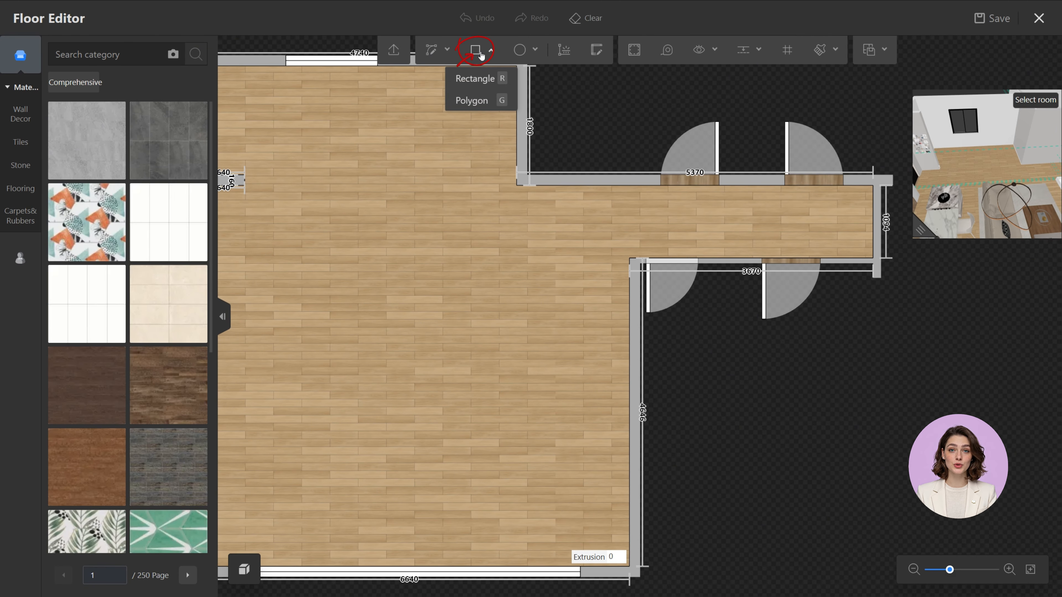
left_click(504, 81)
middle_click_drag(333, 97, 456, 167)
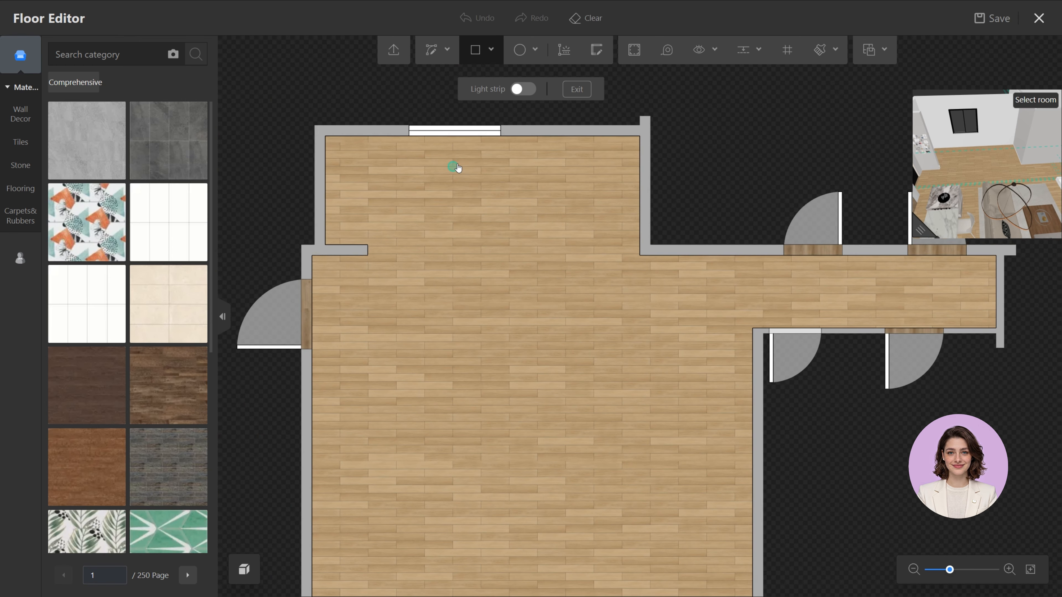
left_click(325, 136)
left_click(638, 254)
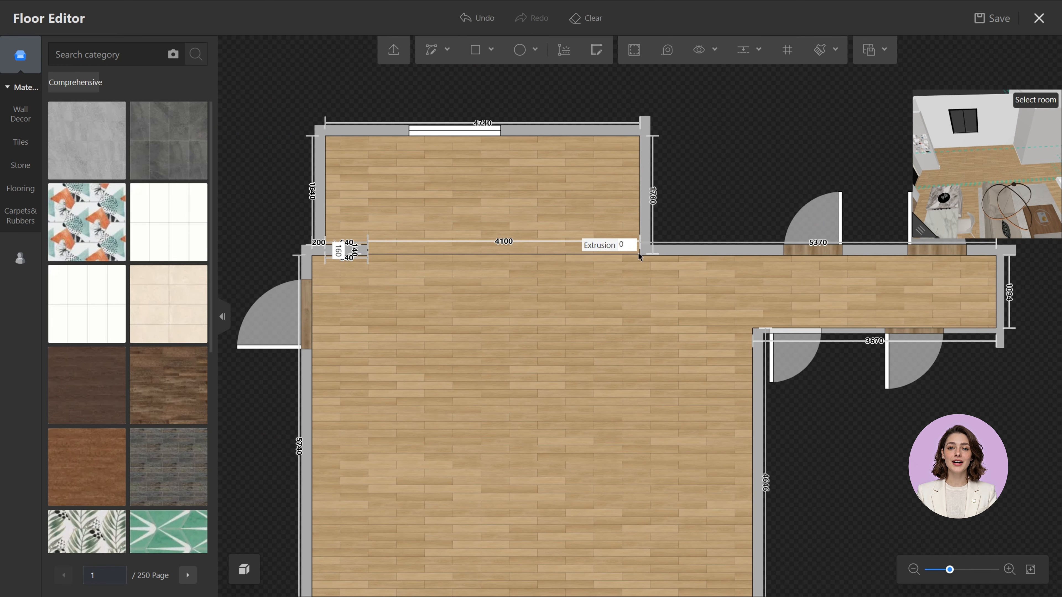
Step: Lay a light greyish-brown plank material from the solid wood floorings on the main living room area below the alcove
left_click(572, 347)
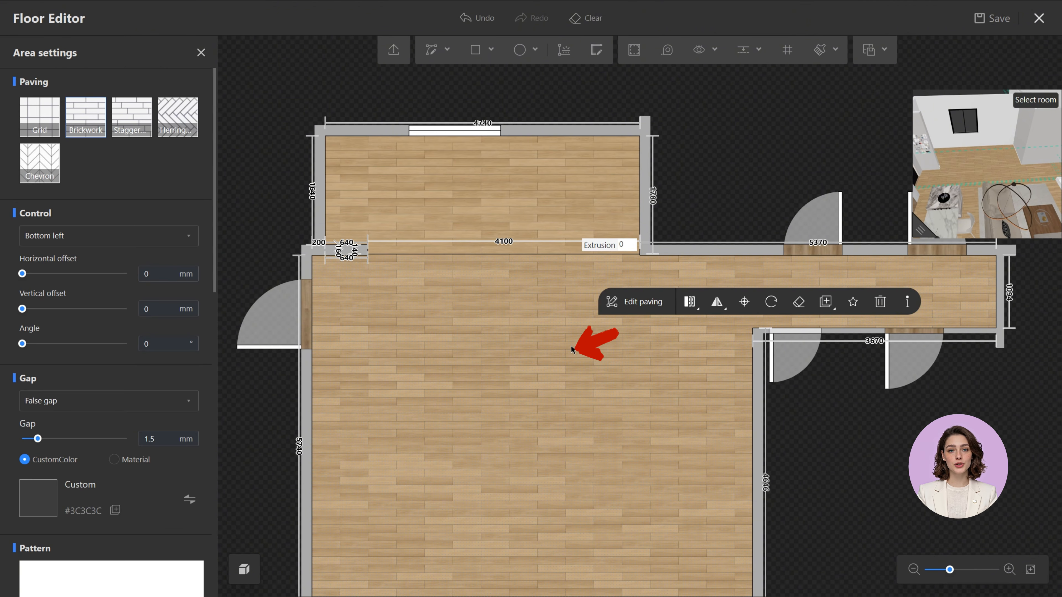
left_click(201, 53)
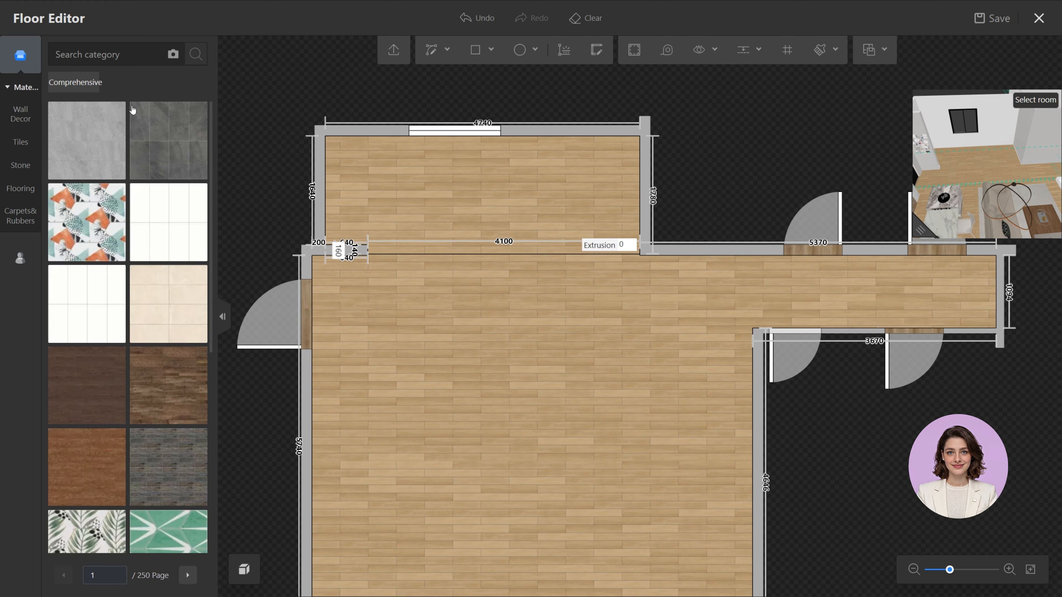
left_click(19, 192)
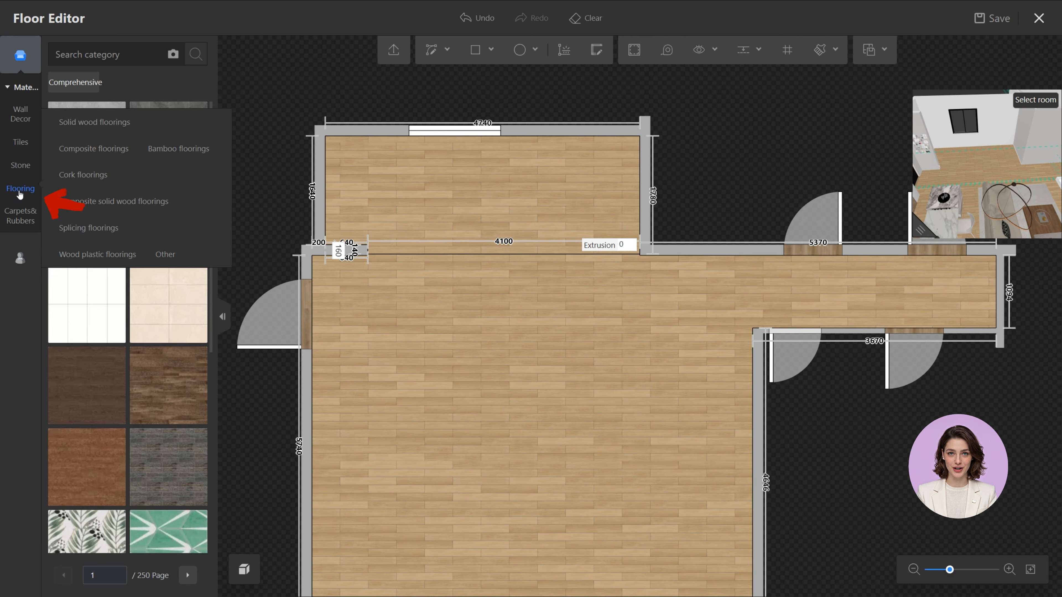
left_click(117, 83)
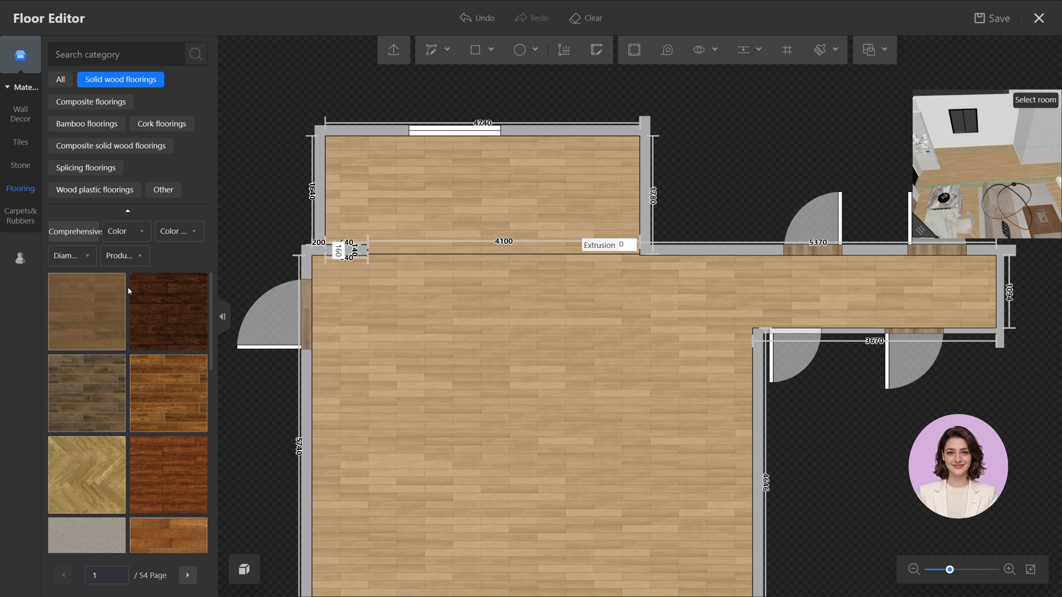
scroll(127, 391, "down", 1)
scroll(127, 391, "down", 20)
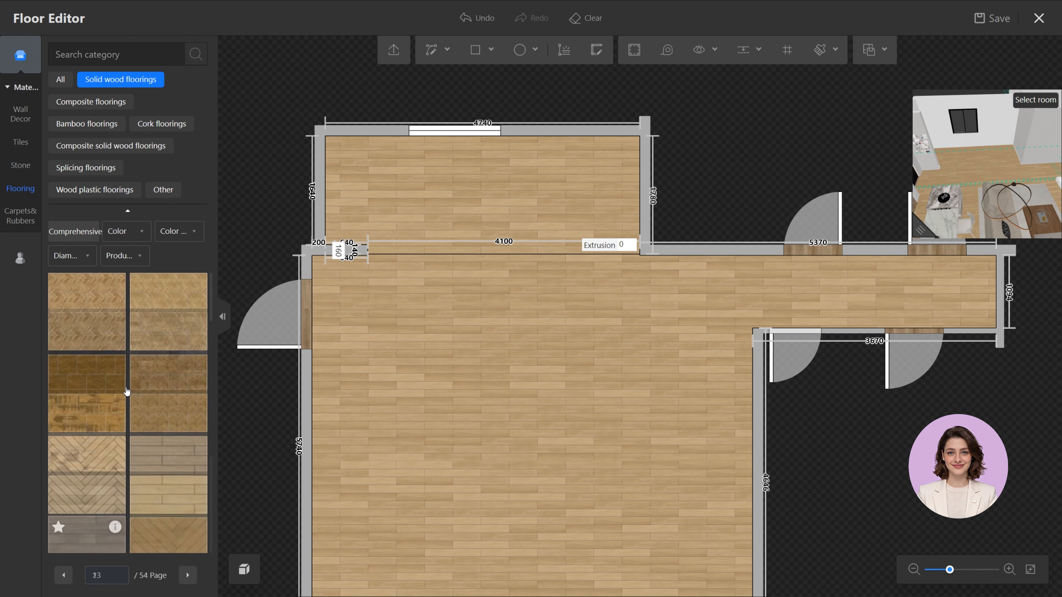
scroll(92, 418, "down", 5)
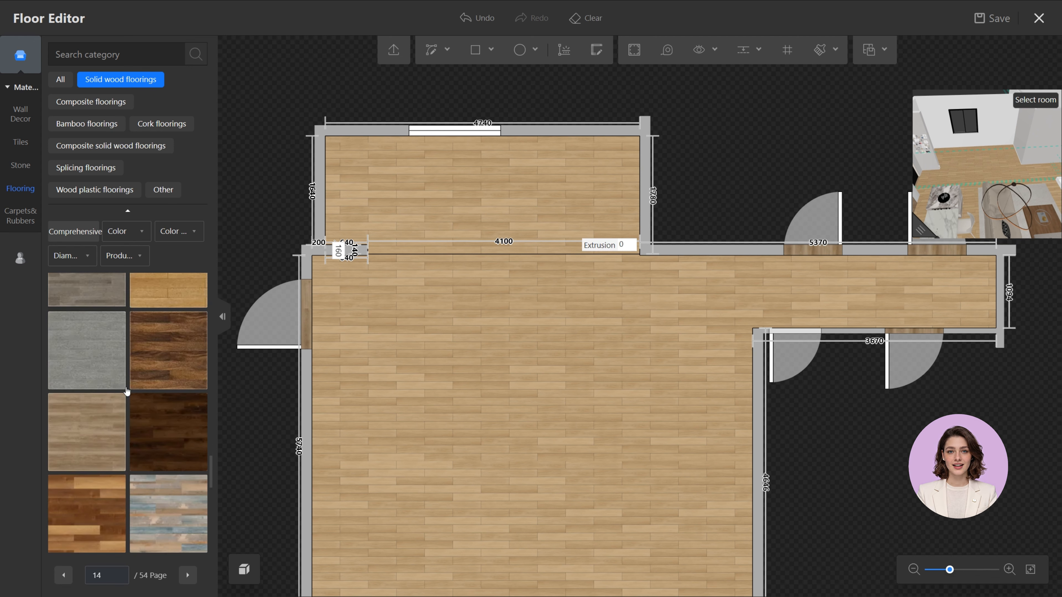
left_click(91, 430)
left_click(440, 480)
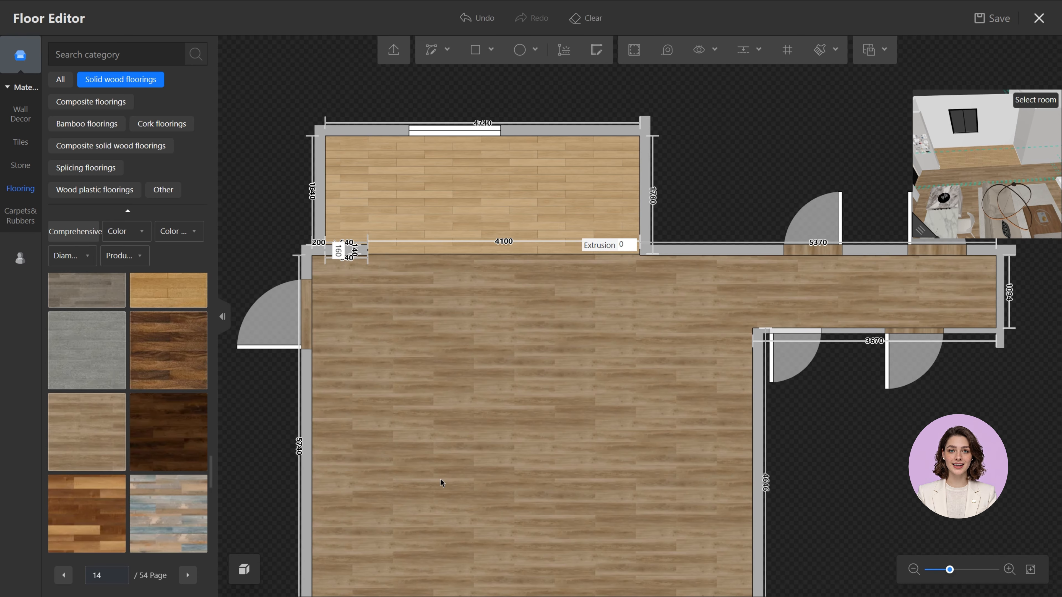
Step: Set the paving angle of the main living room wood floor to 90°
left_click(440, 479)
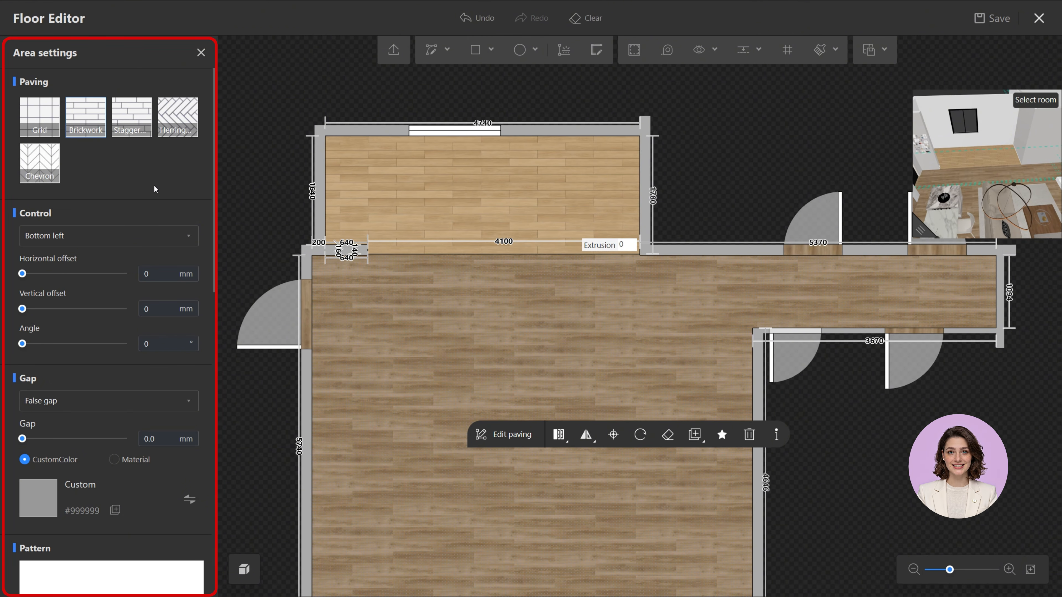
left_click(164, 341)
type("90")
key("Return")
Step: Lay a white tile with a grey star-flower pattern from the tiles category on the windowed alcove area
left_click(420, 192)
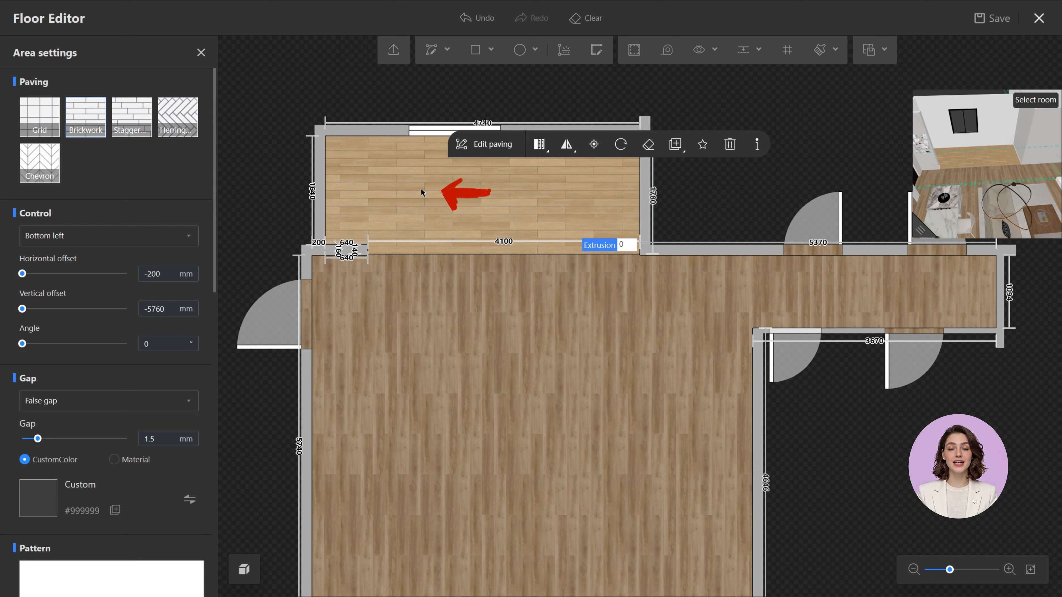
left_click(201, 53)
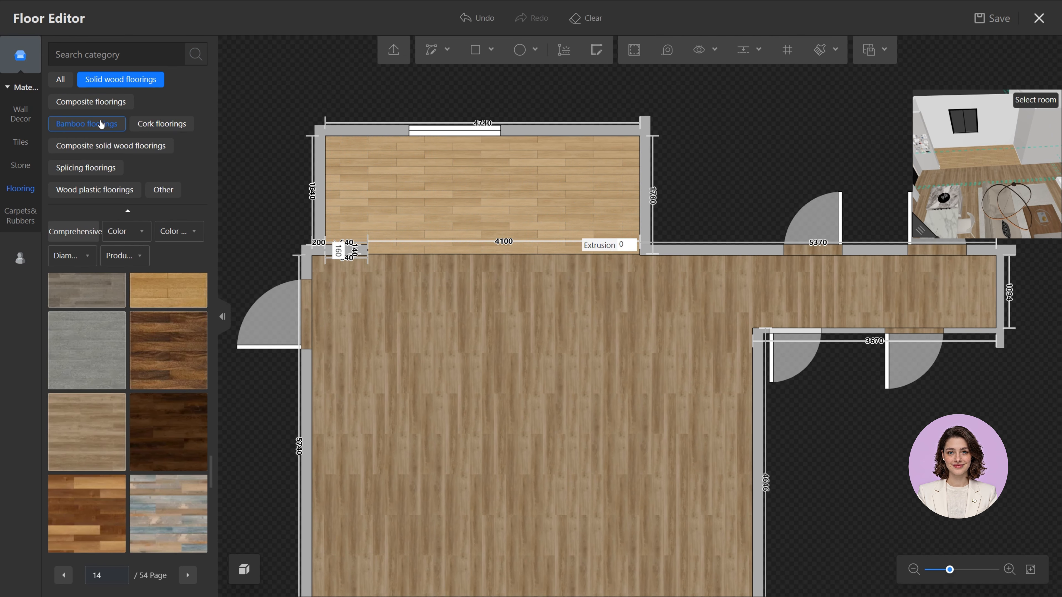
mouse_move(27, 150)
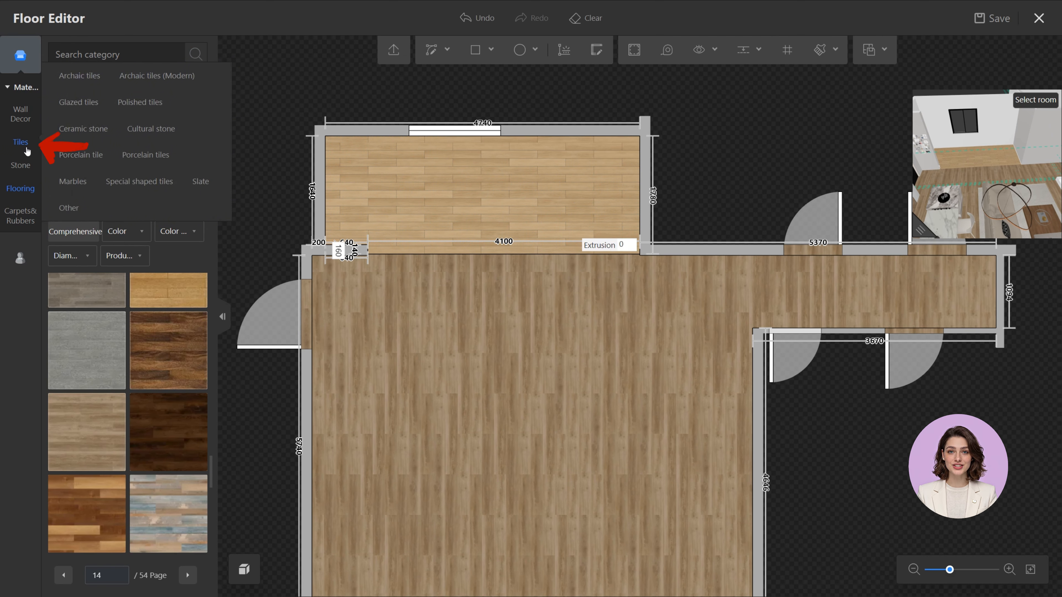
left_click(27, 150)
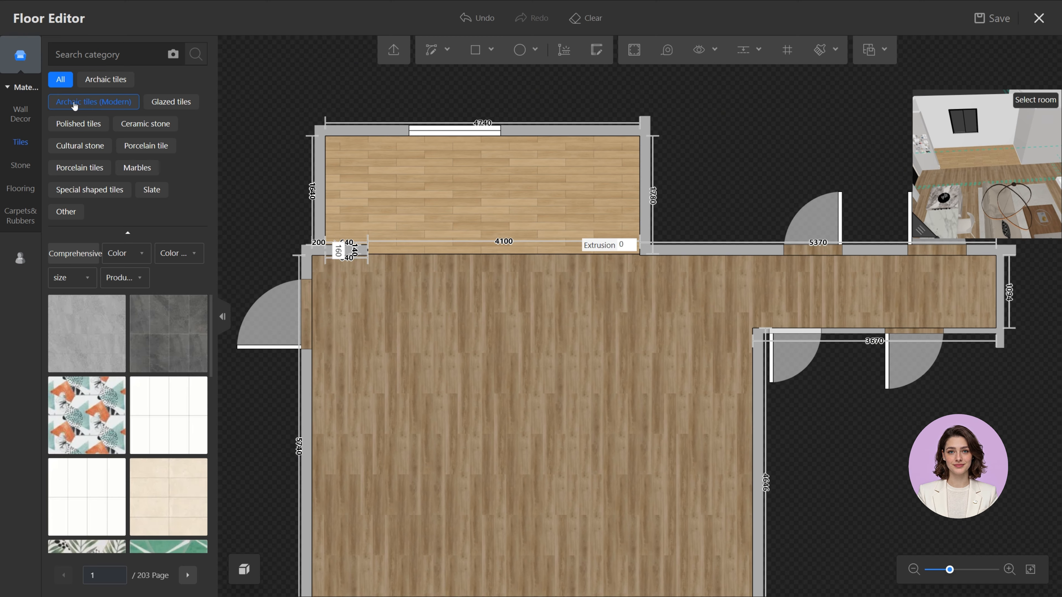
scroll(127, 391, "down", 3)
scroll(126, 390, "down", 15)
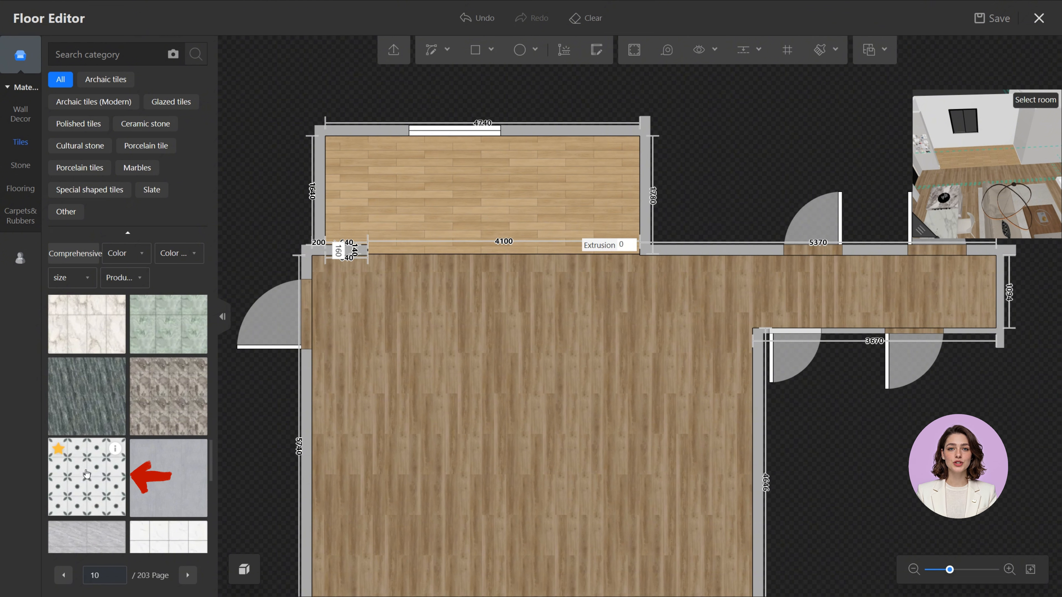
left_click_drag(86, 474, 400, 202)
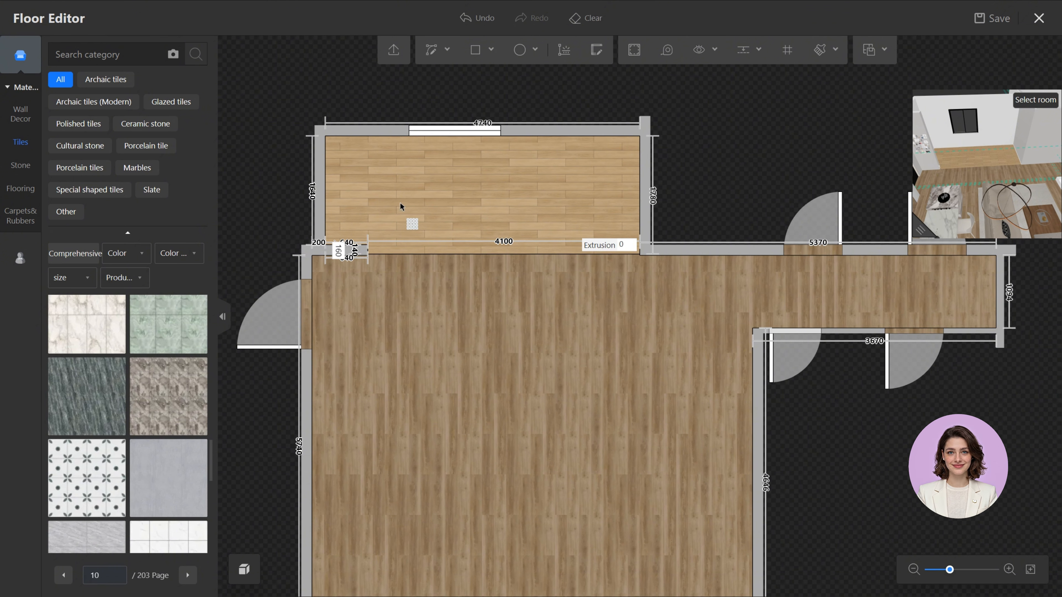
left_click(400, 202)
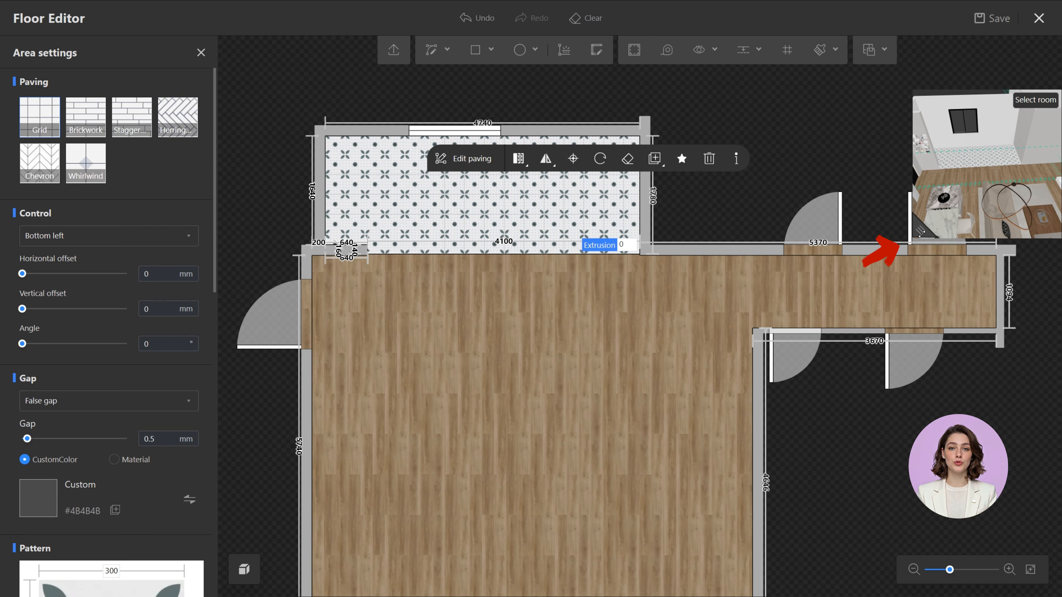
Step: Enlarge the 3D preview to inspect the wood and tile floors together, and exit the floor editor
left_click_drag(921, 231, 770, 317)
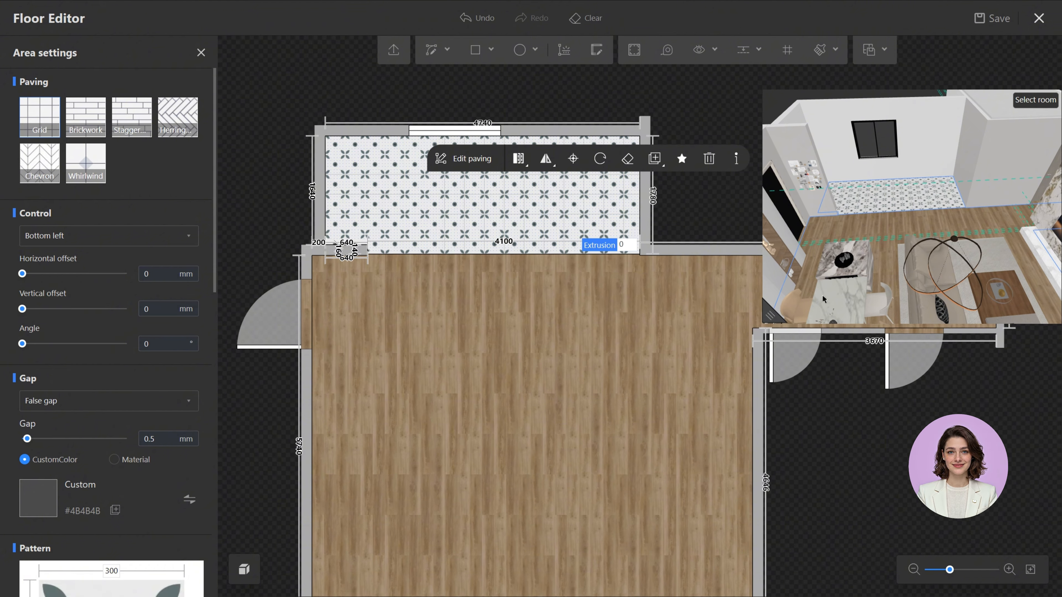
left_click(1038, 22)
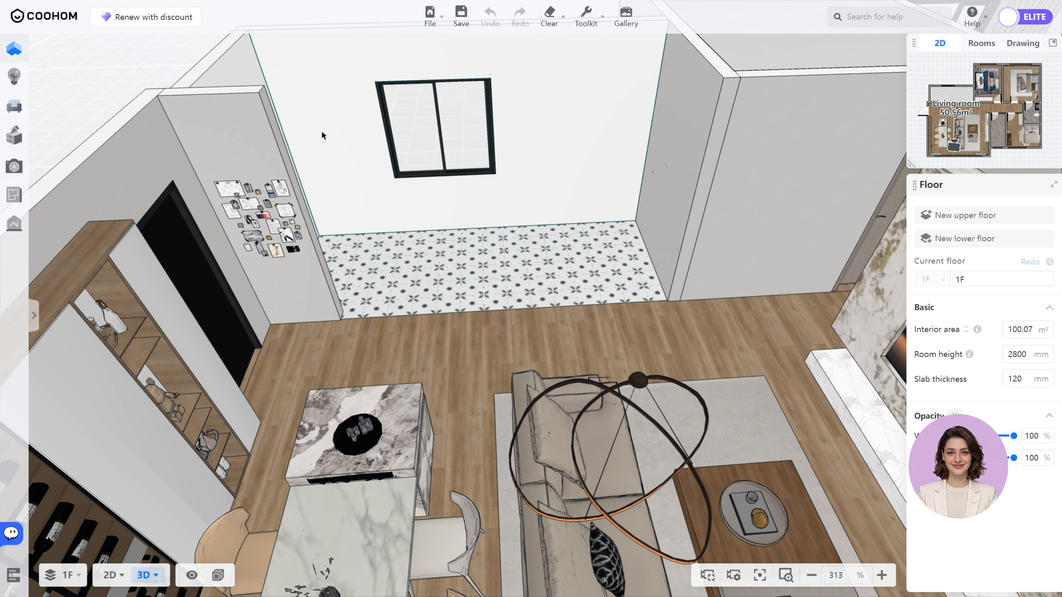
Step: Add a dark brown wood skirting line from the trim and molding models along the living room walls
mouse_move(22, 120)
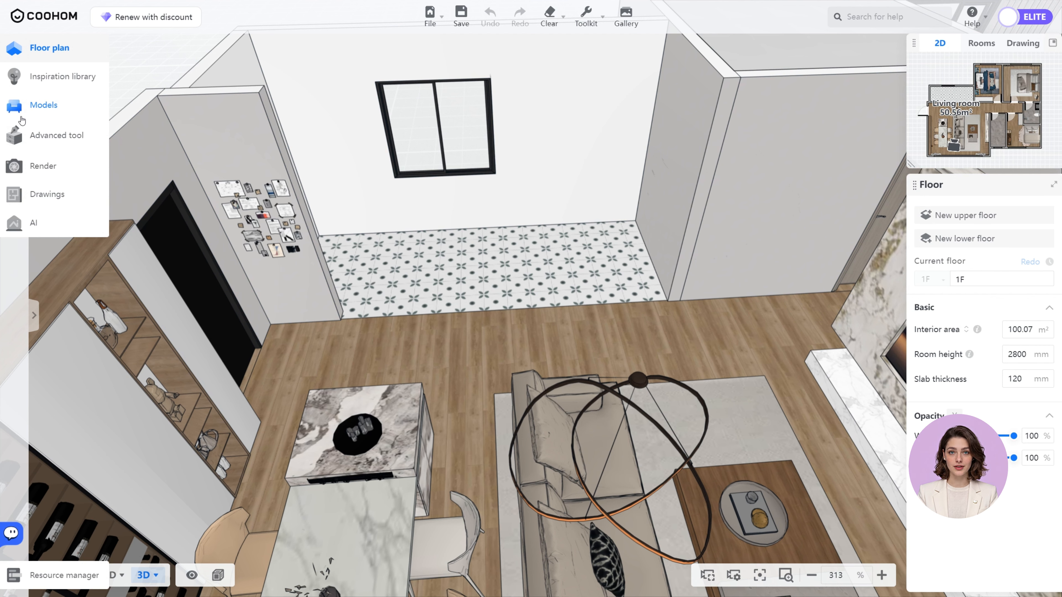
left_click(25, 111)
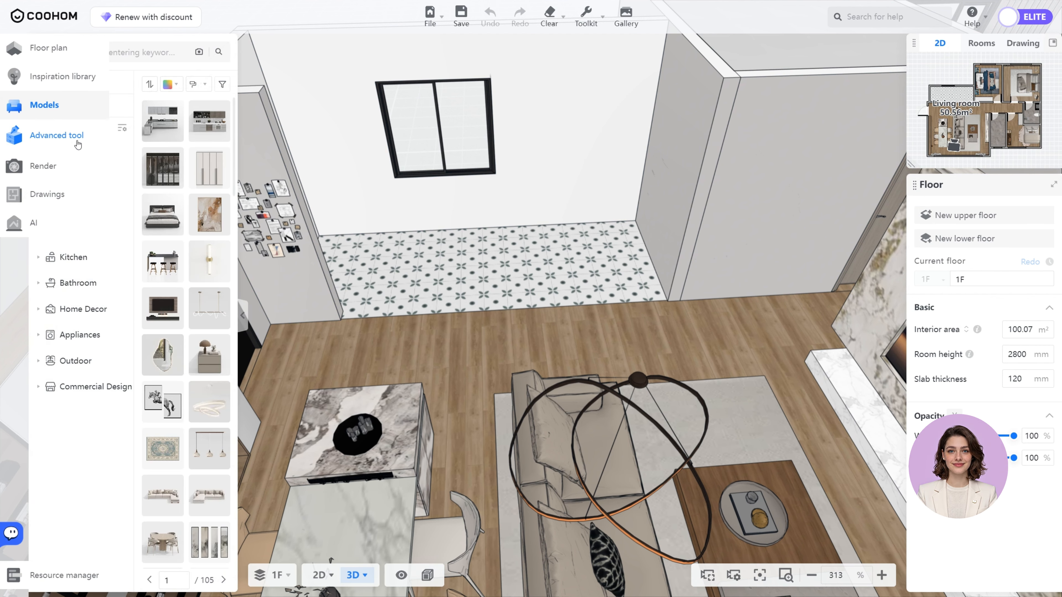
left_click(89, 154)
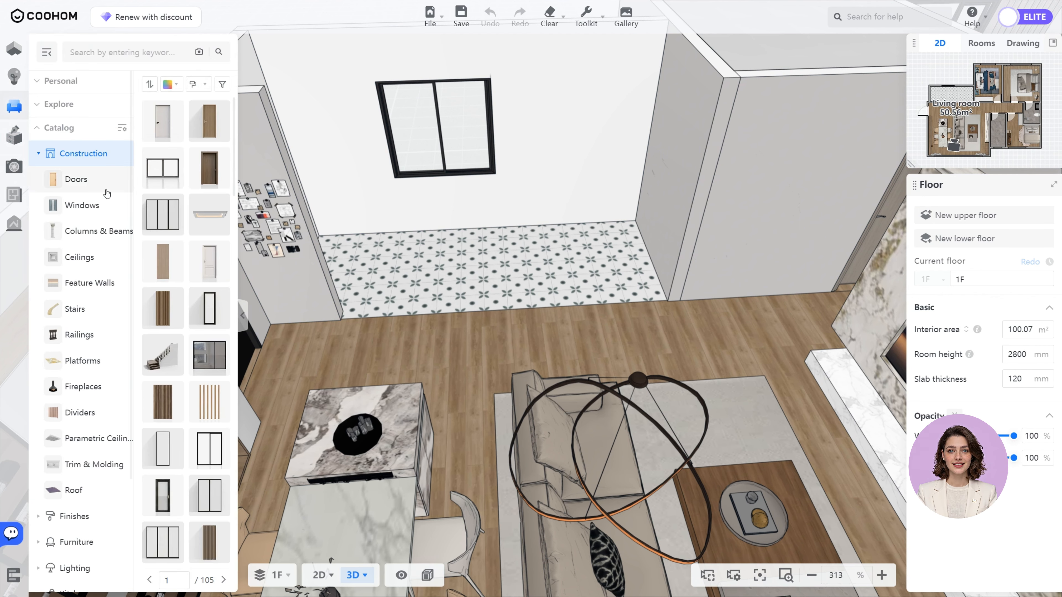
left_click(106, 470)
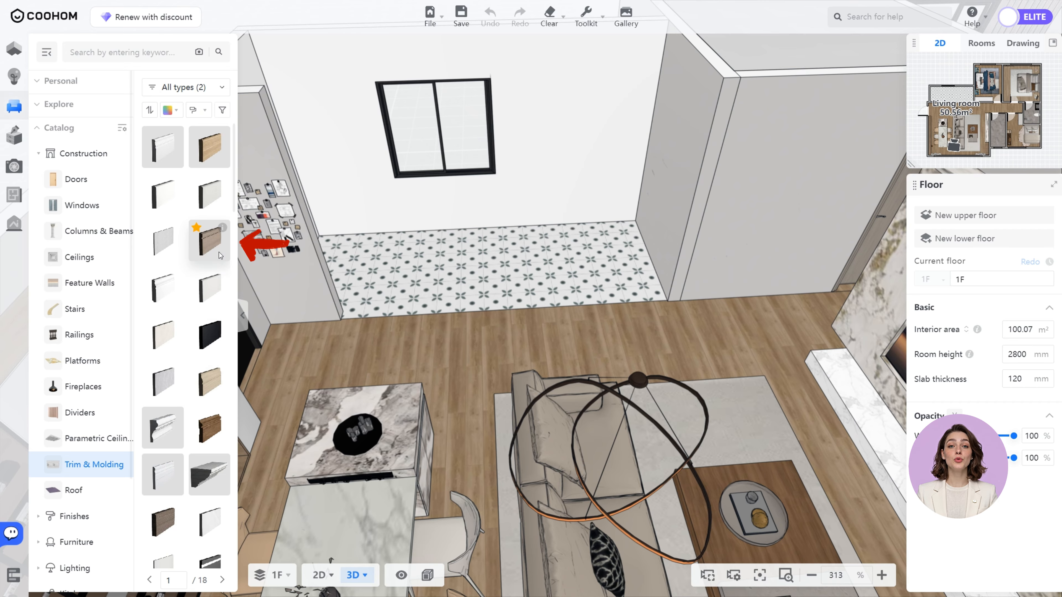
left_click_drag(219, 252, 308, 310)
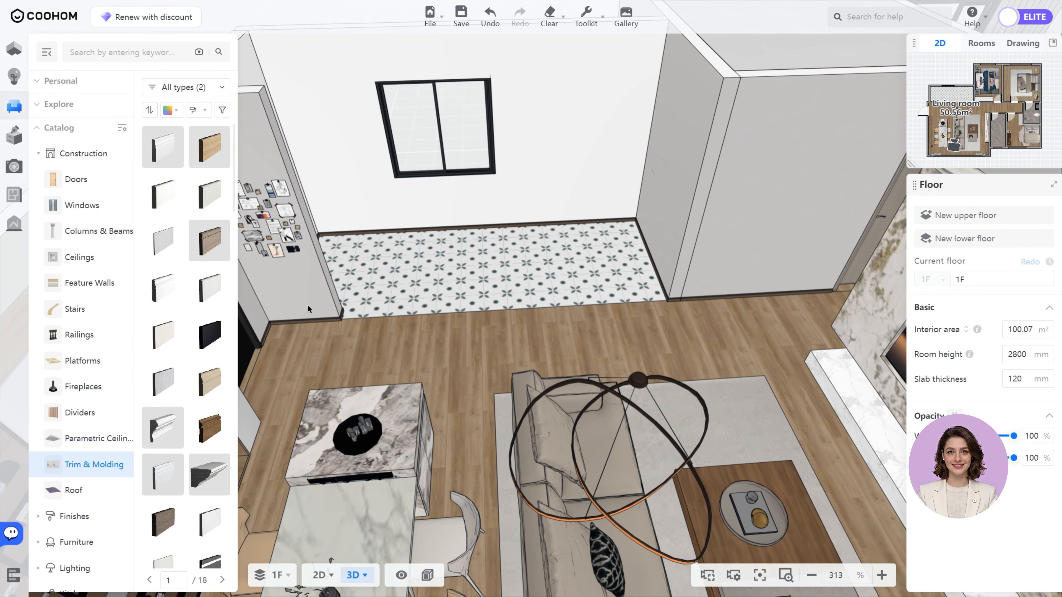
Step: Remove the skirting line from the wall end beside the tiled alcove
left_click(674, 300)
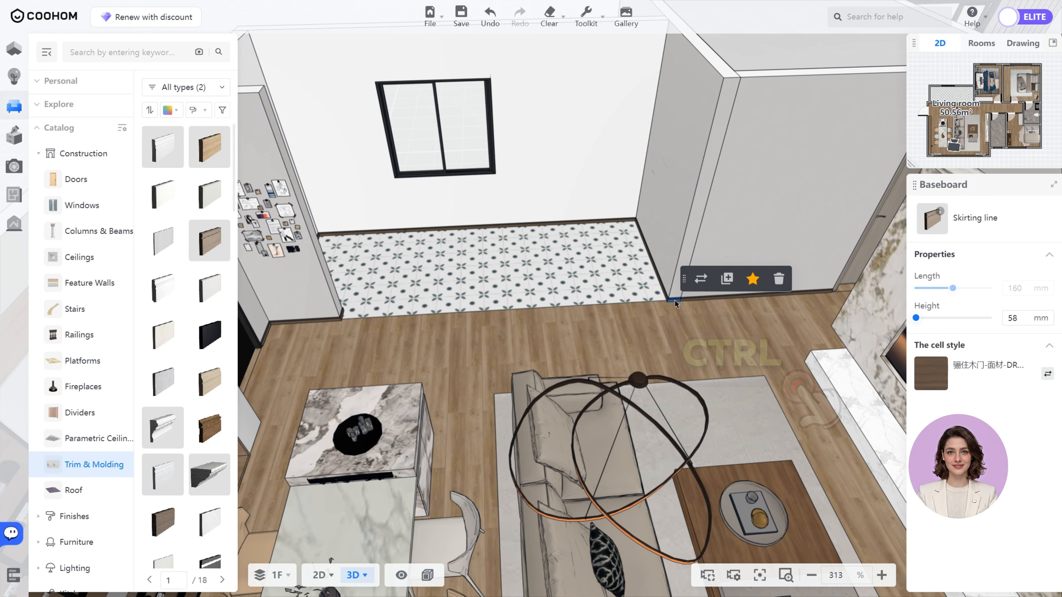
left_click(770, 291, "ctrl")
key("ctrl")
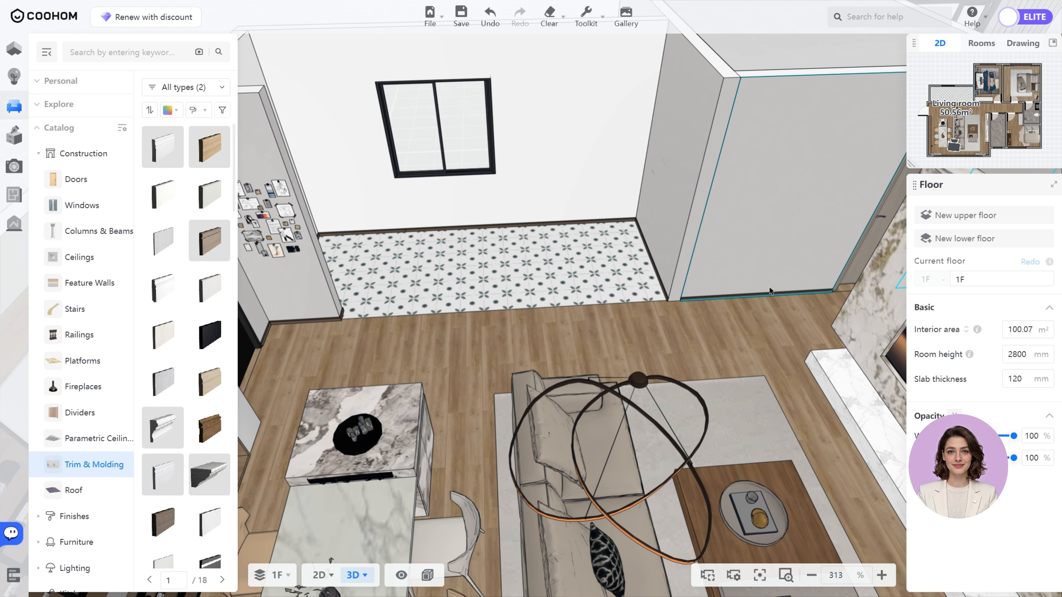